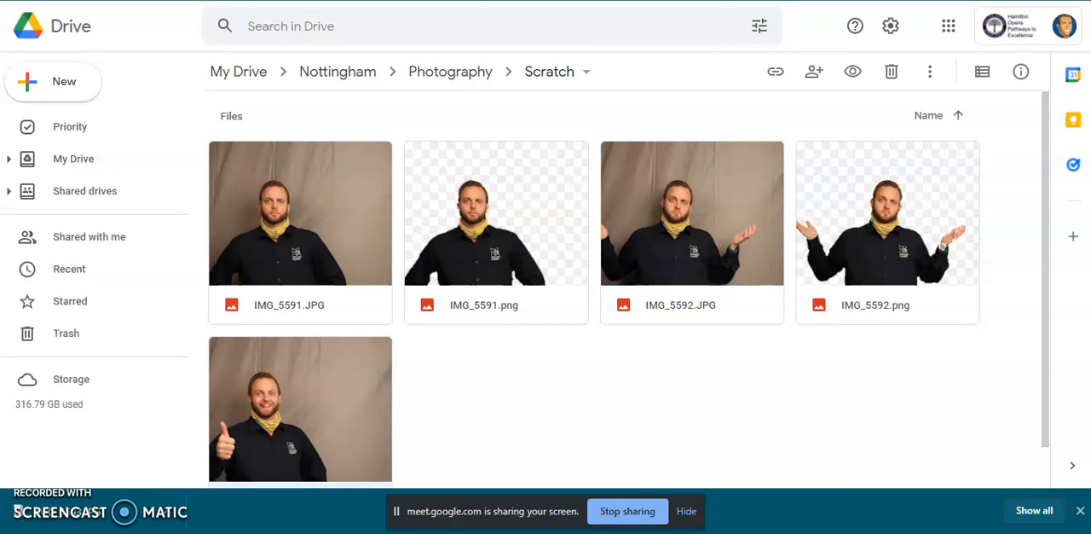
# Go to Photopea in a new browser tab and open the photo IMG_5593 from the Scratch folder on the computer.
pyautogui.hotkey('ctrl', 't')
pyautogui.press('Return')
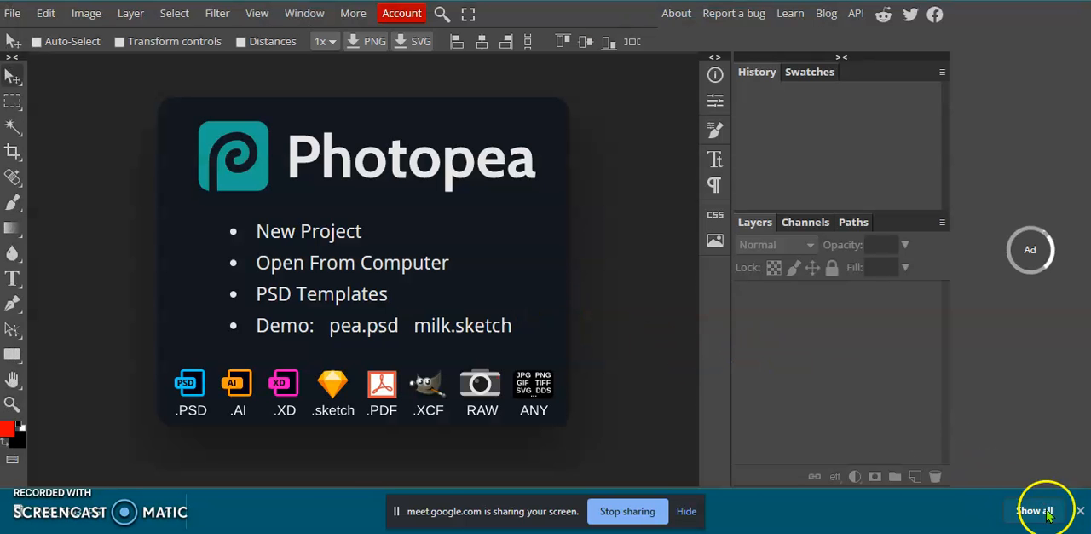
pyautogui.click(1079, 510)
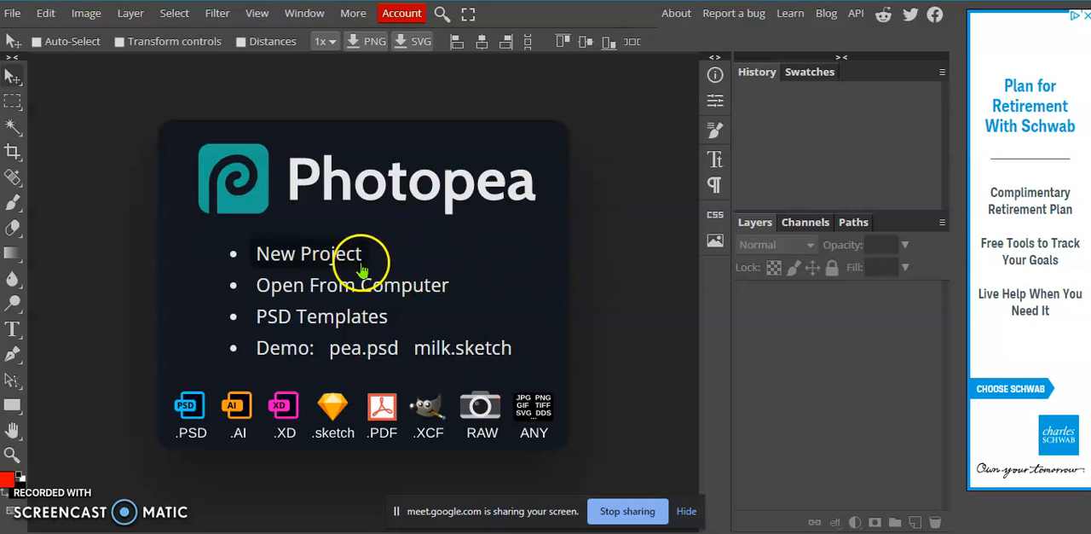
pyautogui.click(290, 295)
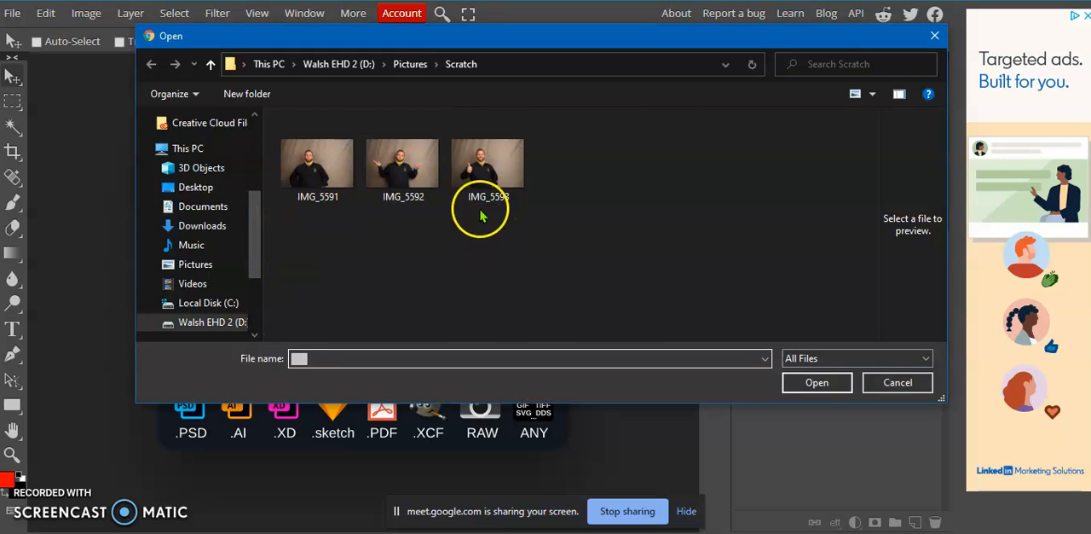
pyautogui.click(484, 171)
pyautogui.click(816, 381)
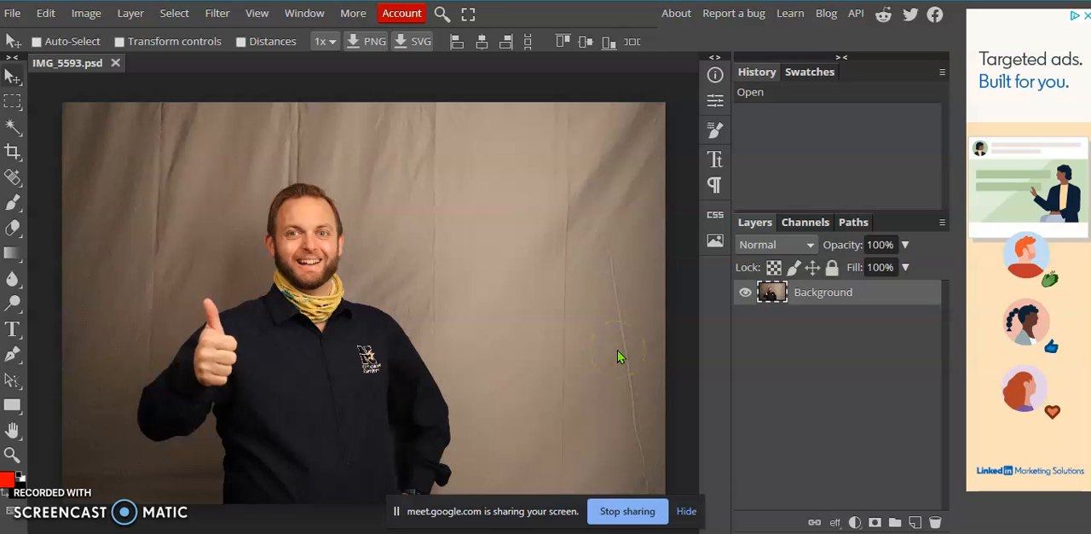
# Set the Magic Wand tolerance to 40, select the large backdrop area on the right side of the photo and clear it.
pyautogui.click(17, 130)
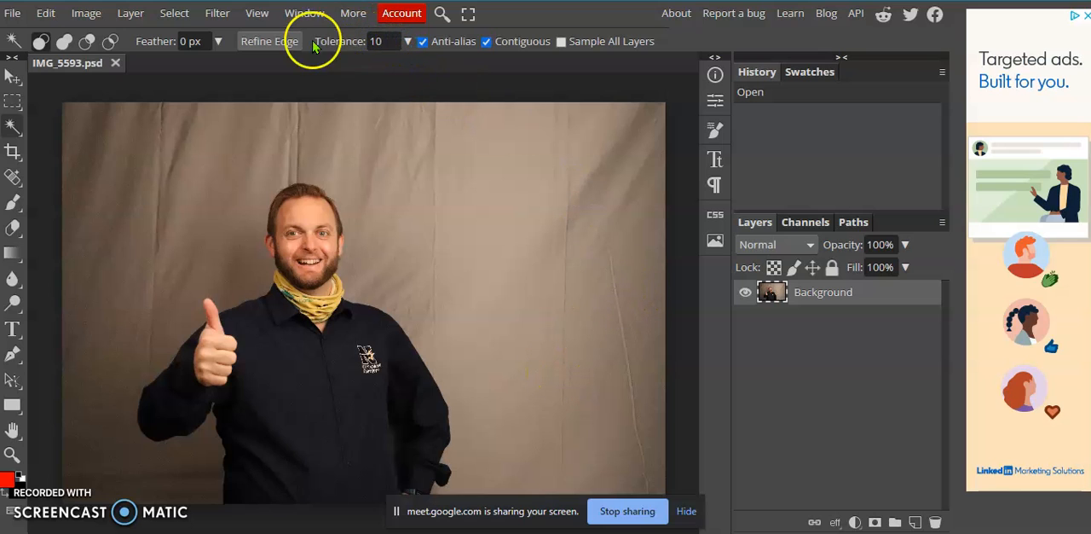
pyautogui.doubleClick(382, 40)
pyautogui.write('4')
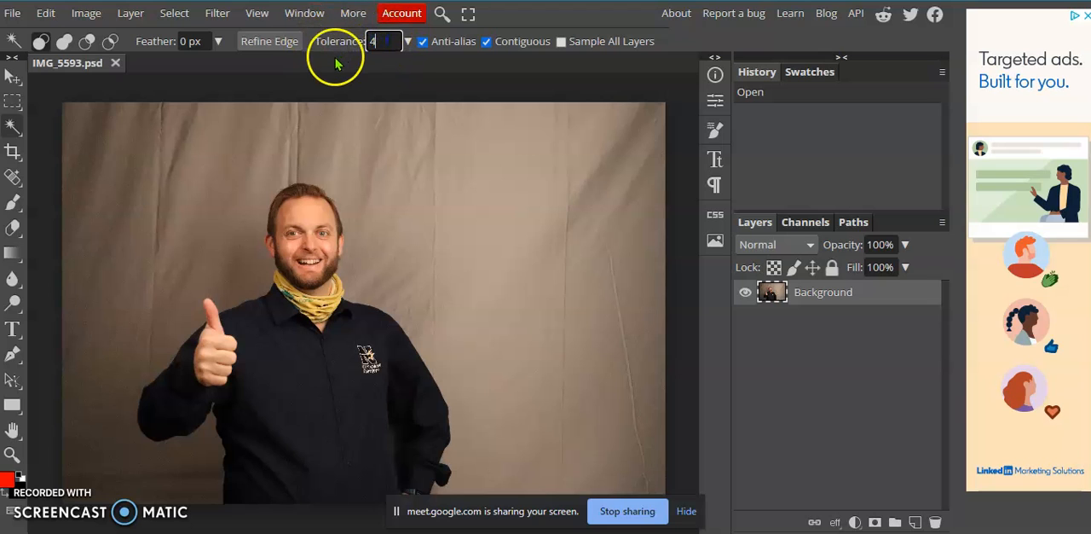
pyautogui.write('0')
pyautogui.click(531, 19)
pyautogui.click(532, 154)
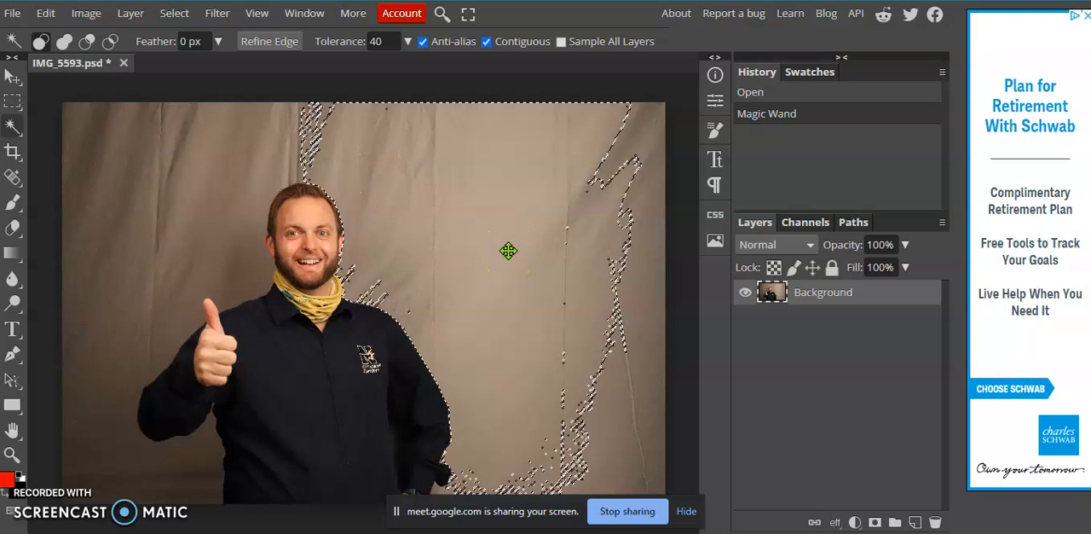
pyautogui.press('Delete')
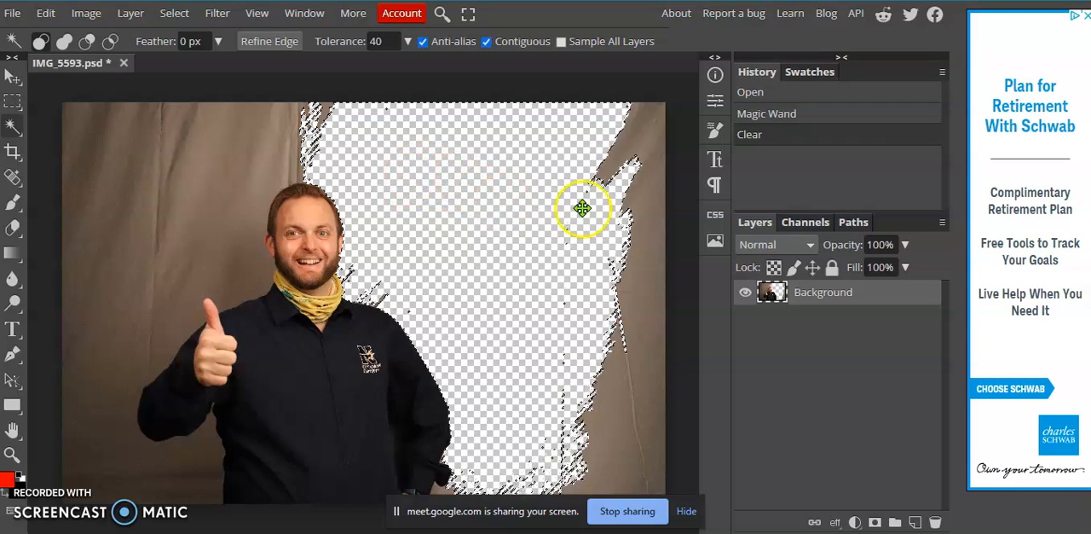
# Select and clear the remaining backdrop strips along the photo's right edge, including the patch near the lower corner.
pyautogui.click(649, 134)
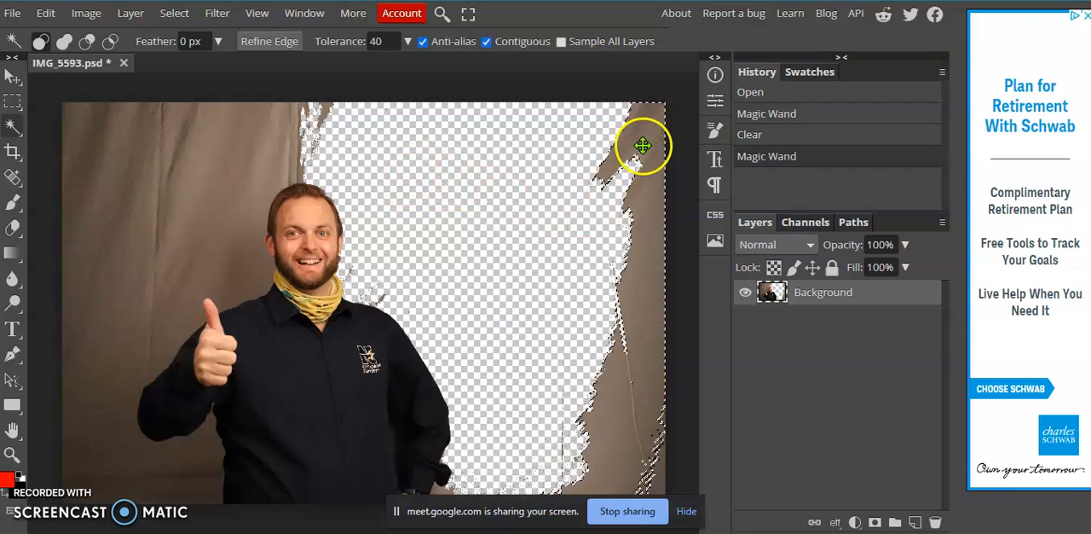
pyautogui.press('Delete')
pyautogui.click(660, 480)
pyautogui.press('Delete')
# Try clearing the backdrop on the left side of the photo at the same tolerance, and undo the clearing.
pyautogui.click(228, 137)
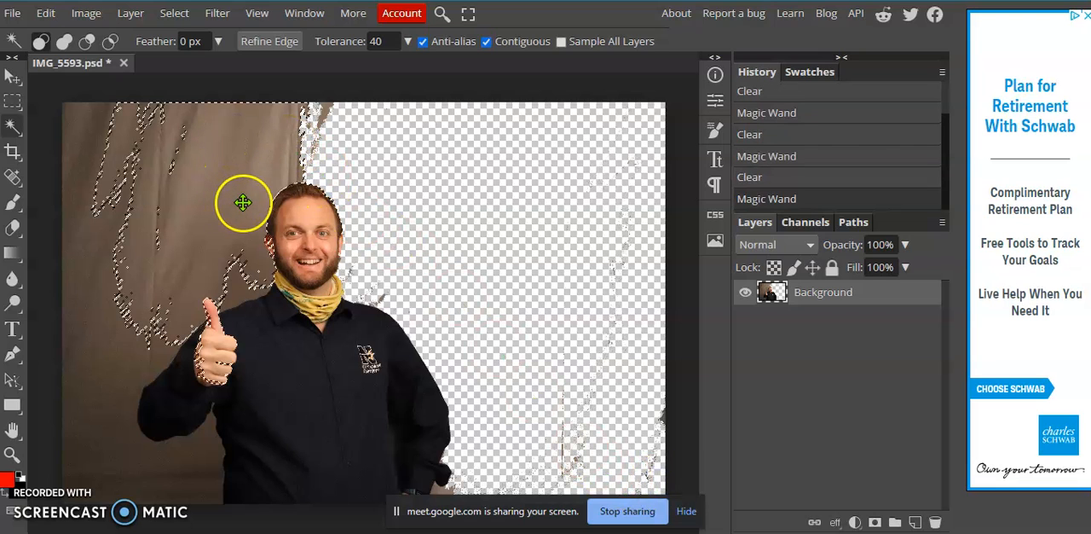
pyautogui.press('Delete')
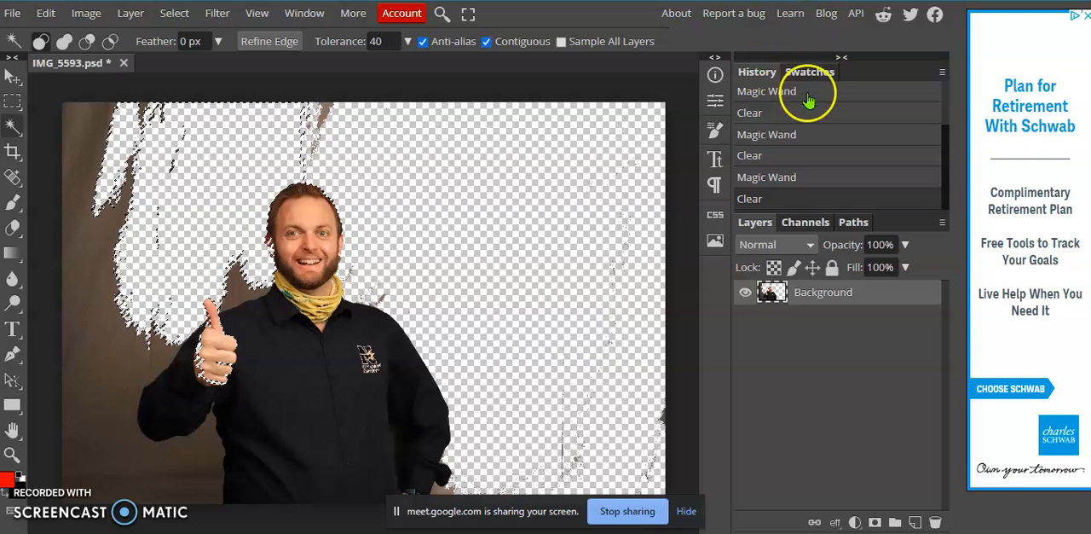
pyautogui.click(774, 179)
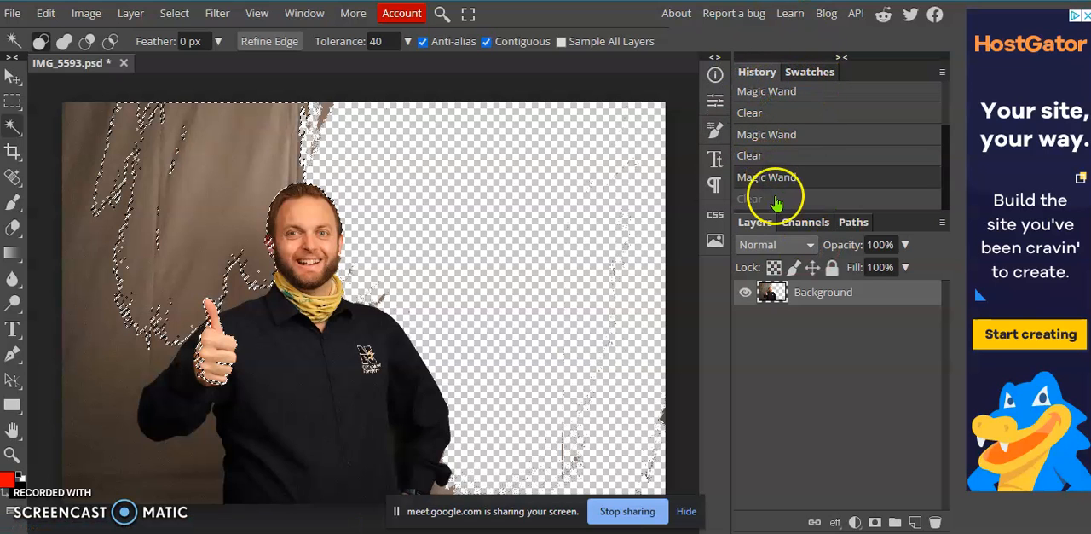
# Lower the Magic Wand tolerance to 30, drop the old selection, and select and clear the backdrop between the man's head and raised thumb.
pyautogui.moveTo(384, 41); pyautogui.dragTo(365, 41)
pyautogui.write('30')
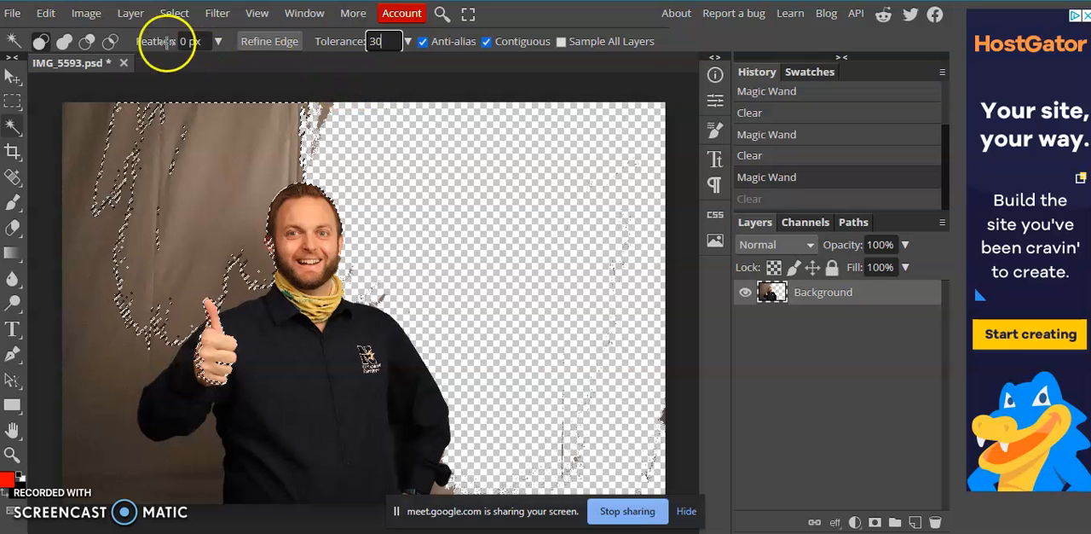
pyautogui.click(175, 14)
pyautogui.click(196, 62)
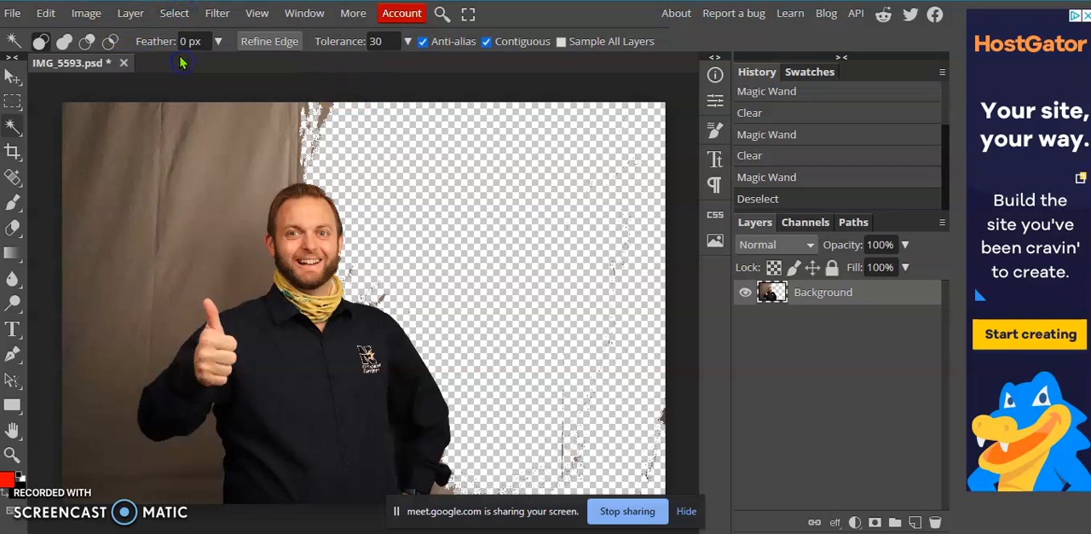
pyautogui.click(234, 145)
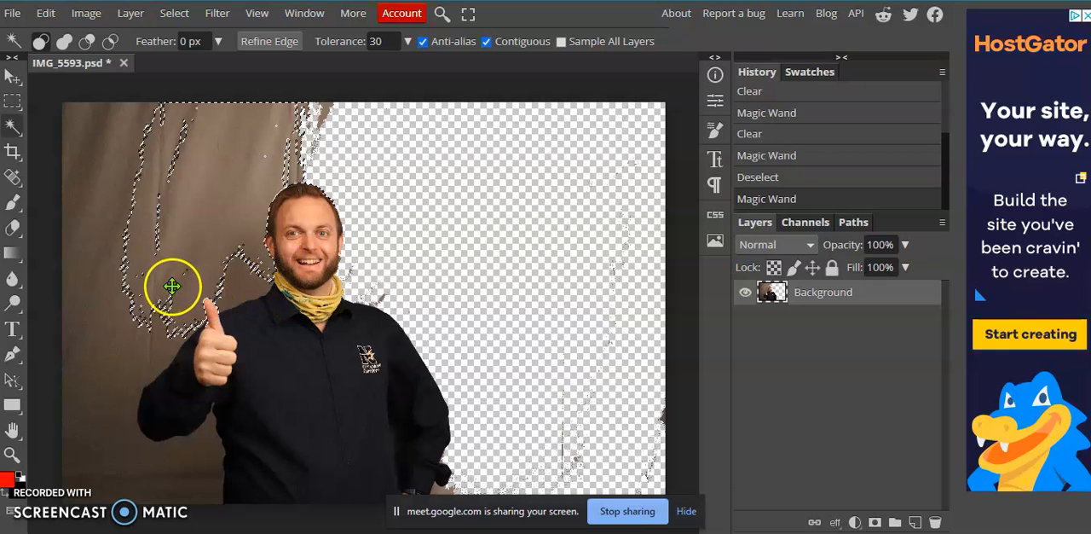
pyautogui.press('Delete')
# Select and clear the two remaining backdrop strips along the left side of the photo.
pyautogui.click(115, 130)
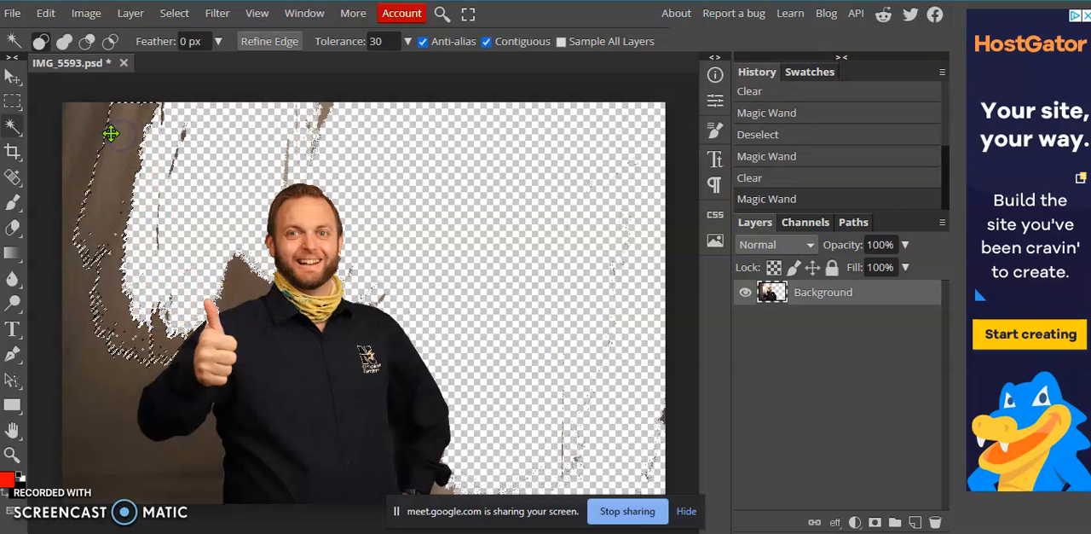
pyautogui.press('Delete')
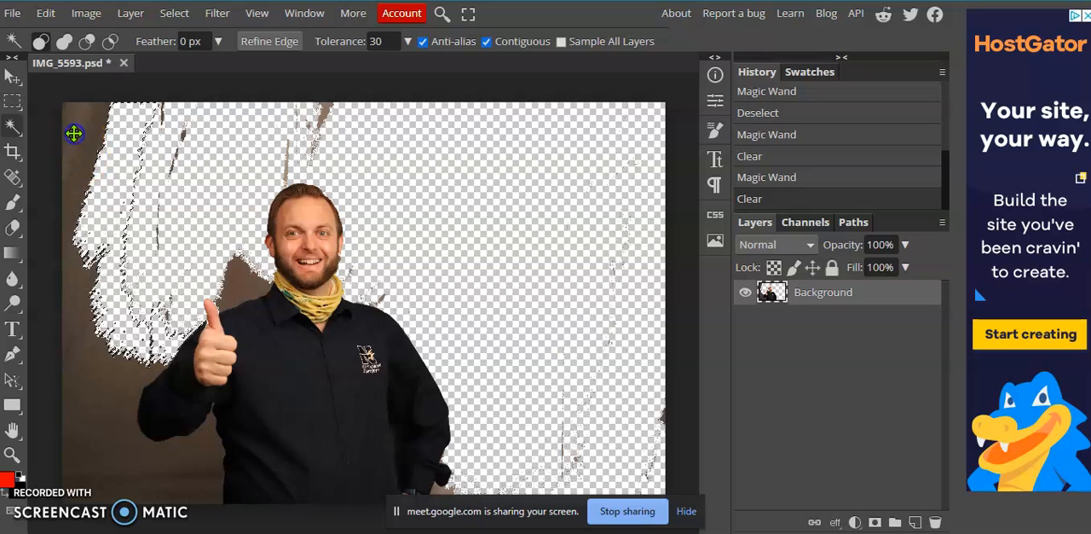
pyautogui.click(66, 153)
pyautogui.press('Delete')
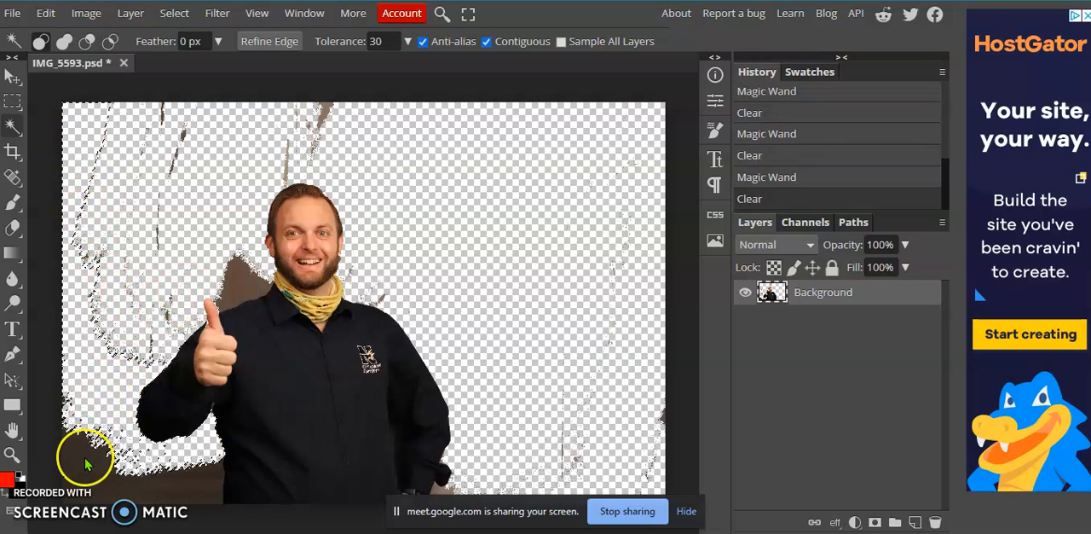
# Try selecting the dark backdrop patch in the lower-left corner of the photo at tolerance 30, and deselect it.
pyautogui.click(85, 456)
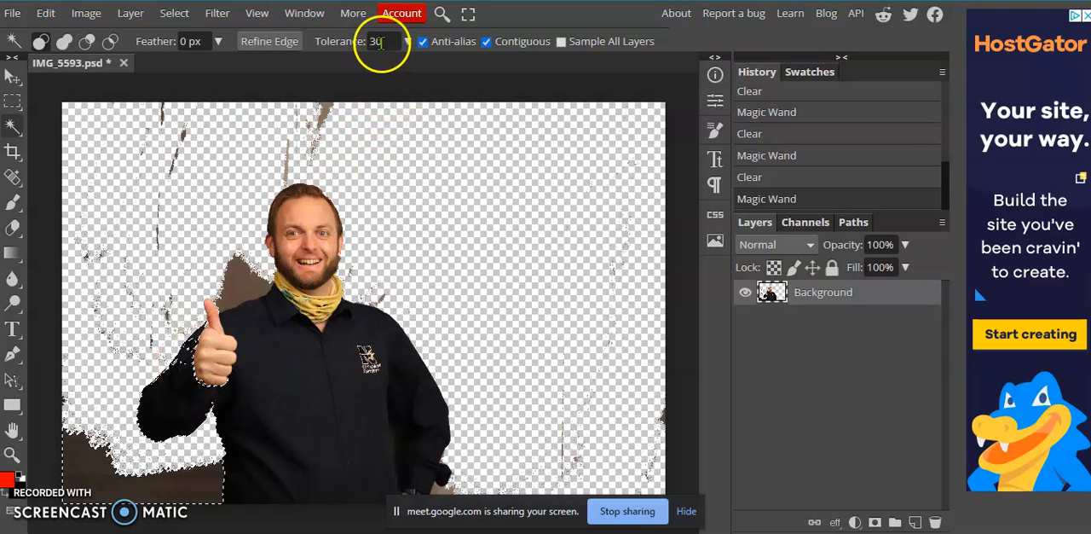
pyautogui.click(174, 13)
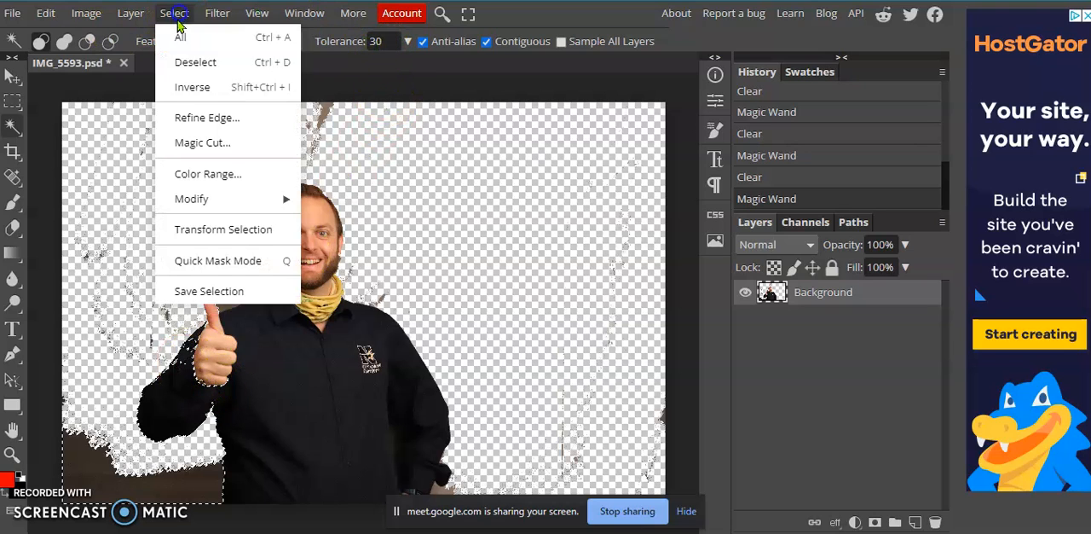
pyautogui.click(196, 62)
# Set the Magic Wand tolerance to 10 and clear the dark lower-left backdrop patch and the patch between the thumb and neck.
pyautogui.click(378, 41)
pyautogui.write('10')
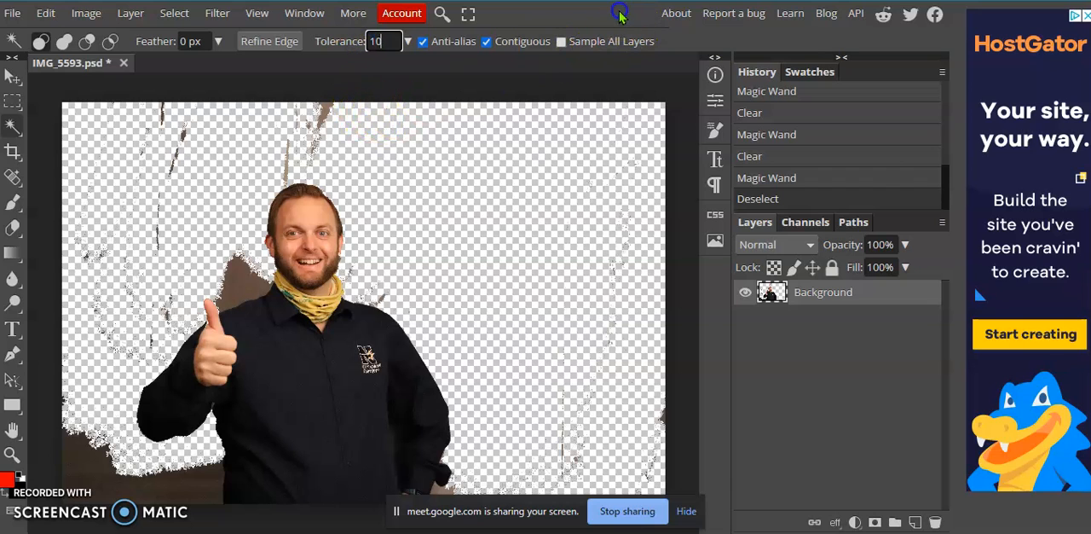
pyautogui.click(79, 450)
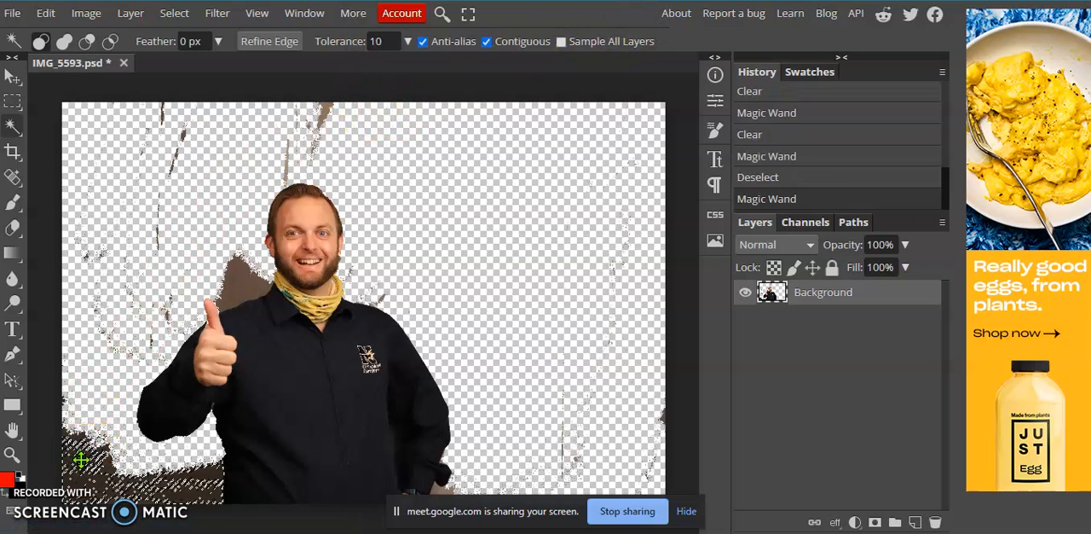
pyautogui.press('Delete')
pyautogui.click(243, 271)
pyautogui.press('Delete')
pyautogui.click(237, 341)
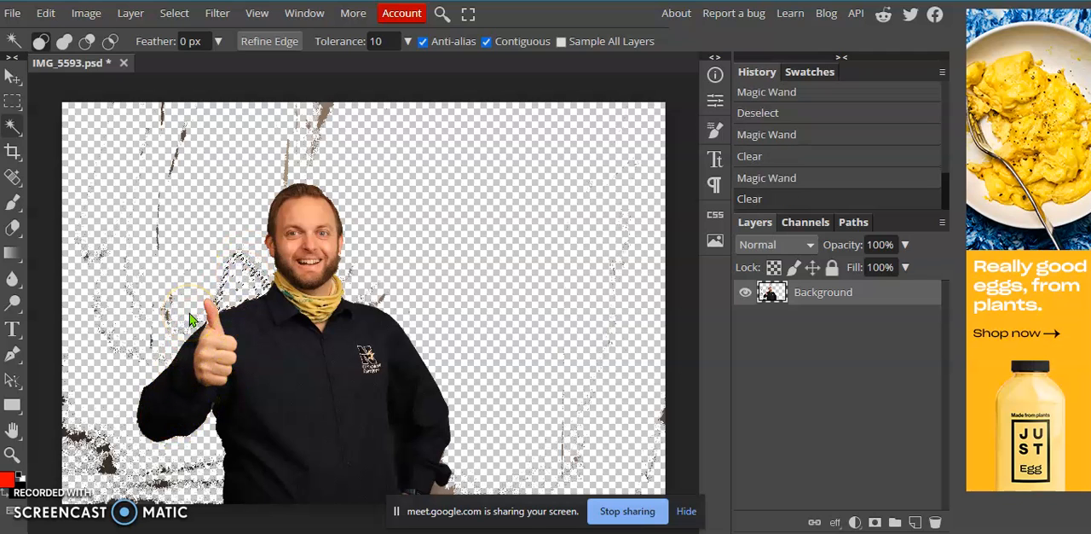
# Select and clear the small backdrop remnants around the man's cuff at the lower right of his body, and deselect.
pyautogui.click(436, 489)
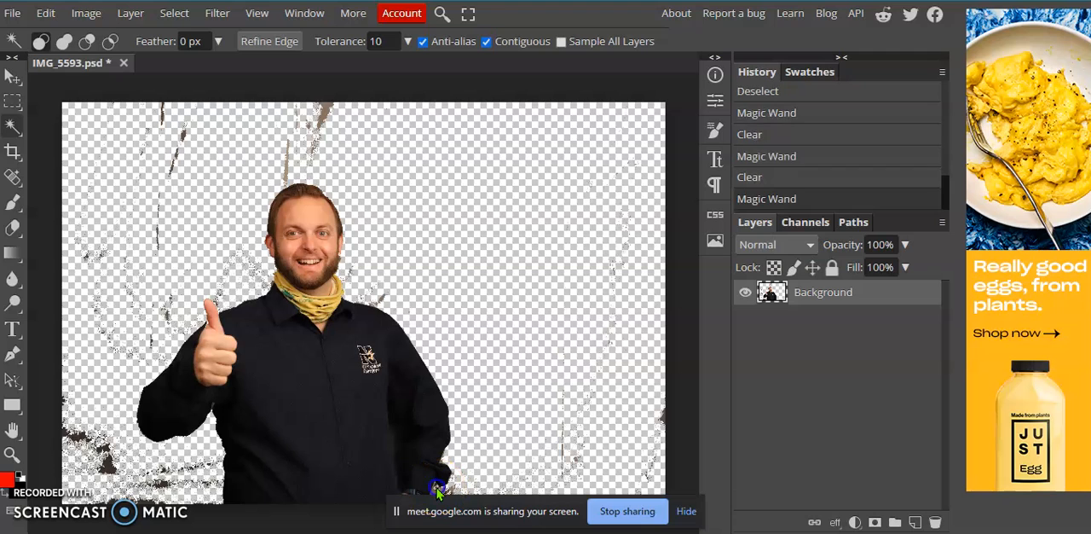
pyautogui.press('Delete')
pyautogui.click(452, 486)
pyautogui.press('Delete')
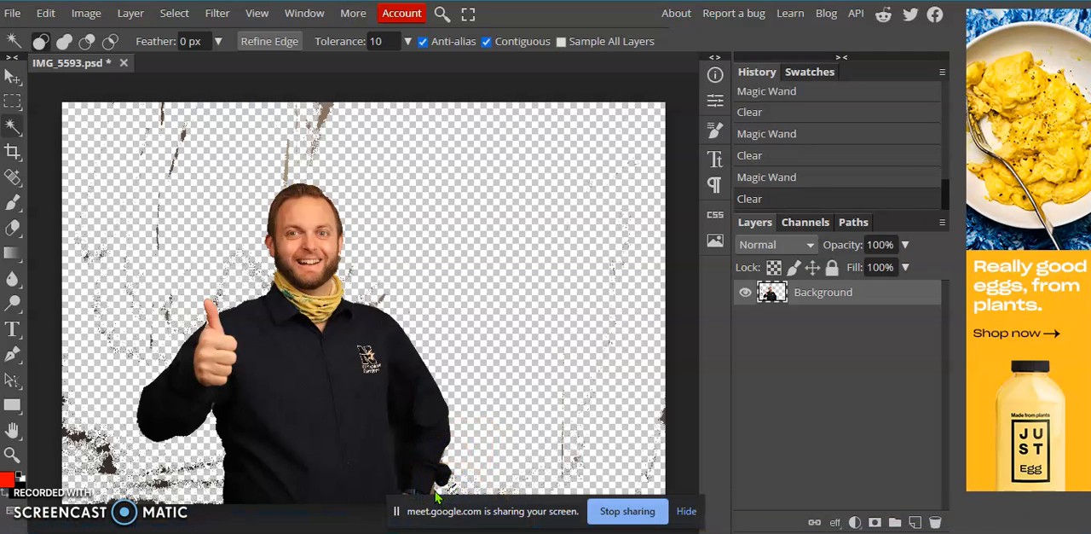
pyautogui.click(431, 489)
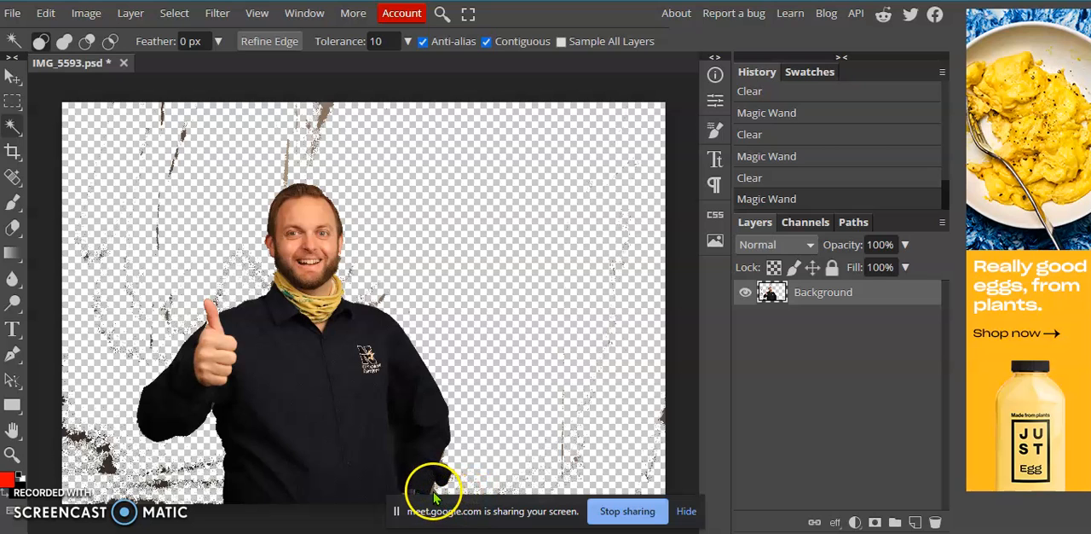
pyautogui.click(434, 488)
pyautogui.press('Delete')
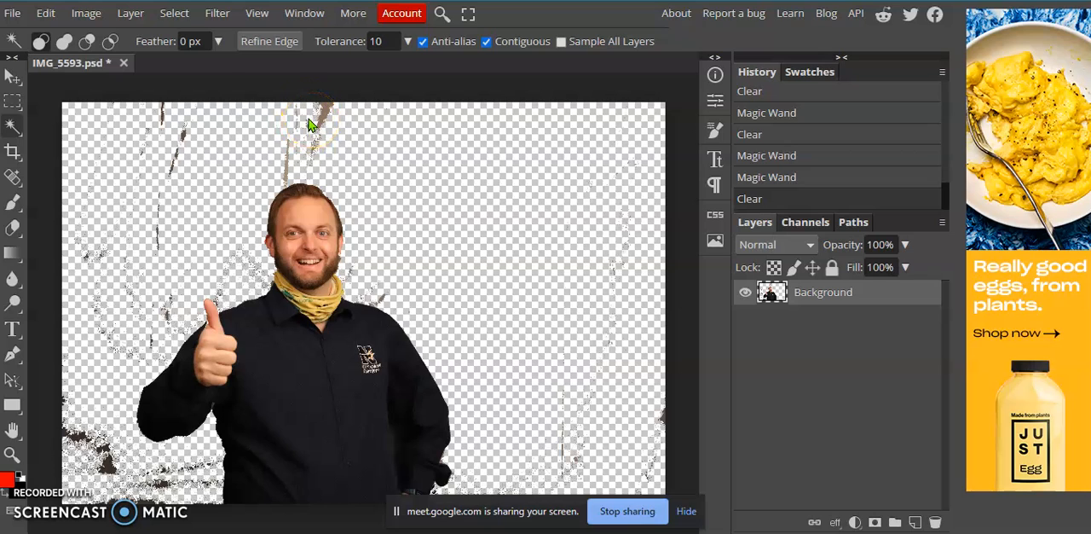
pyautogui.click(173, 13)
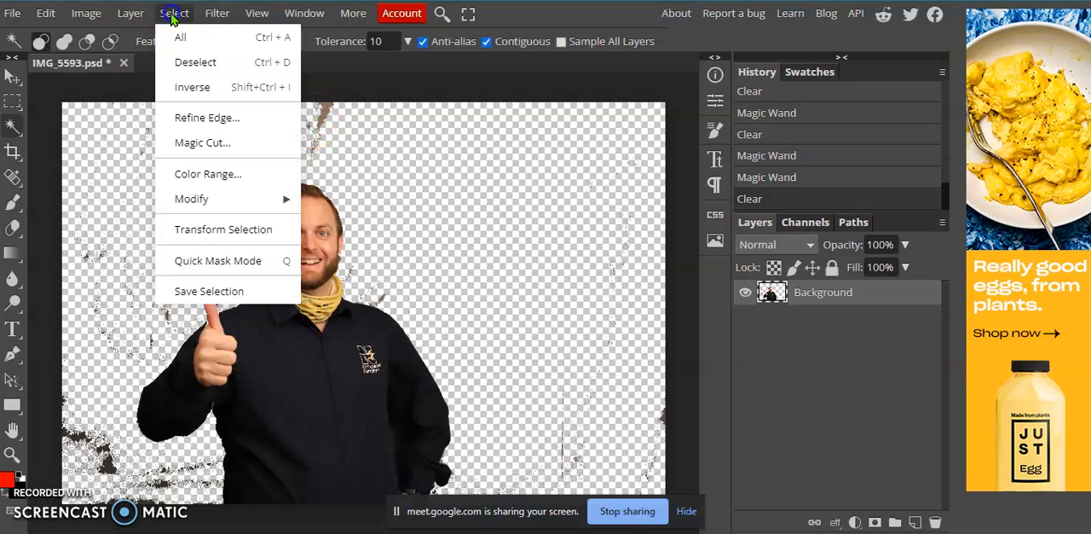
pyautogui.click(192, 60)
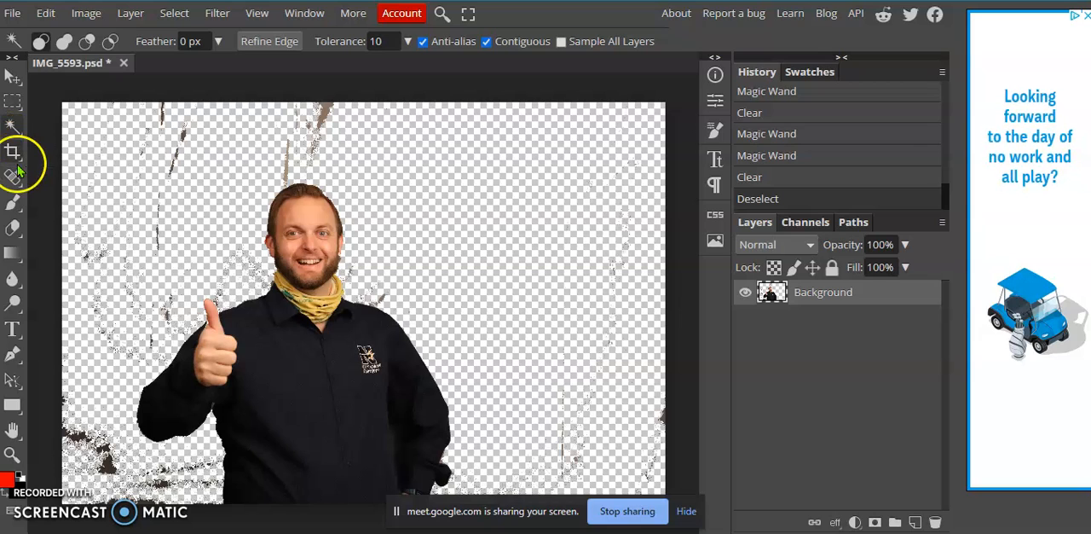
# Set the Eraser brush size to 440 px and erase the leftover backdrop specks above the head and along the photo's left side.
pyautogui.click(14, 229)
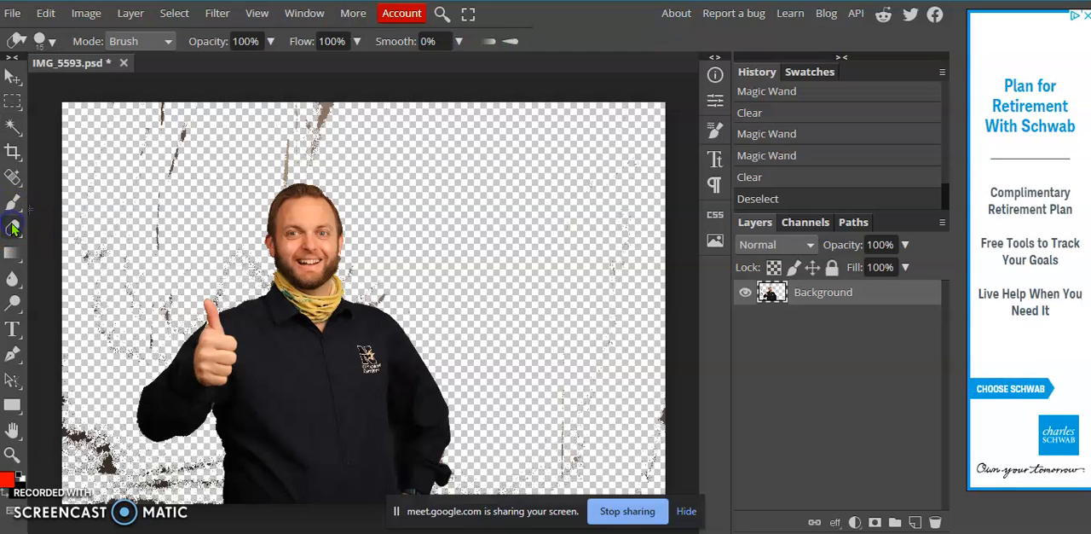
pyautogui.click(50, 43)
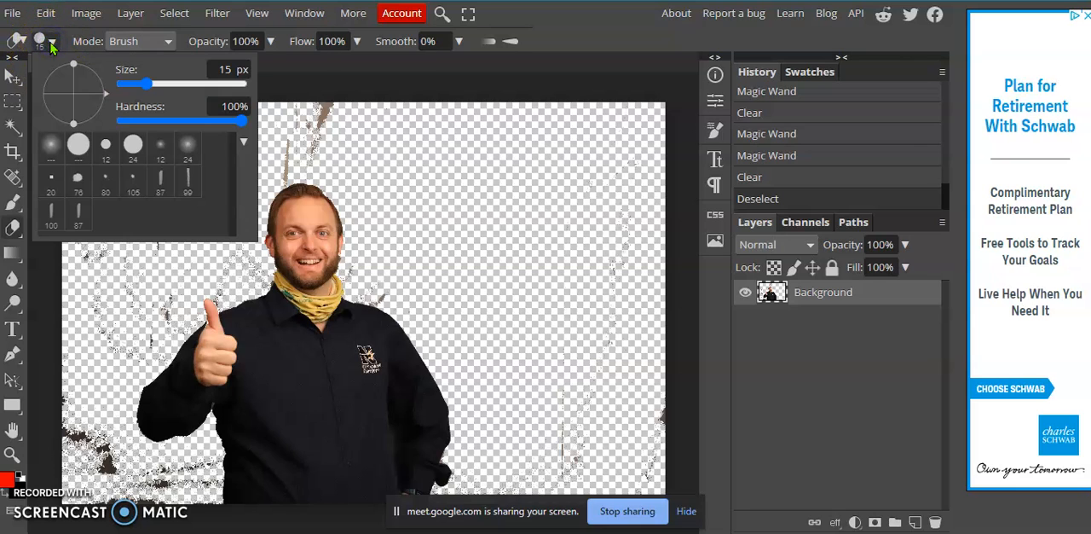
pyautogui.moveTo(145, 84); pyautogui.dragTo(158, 82)
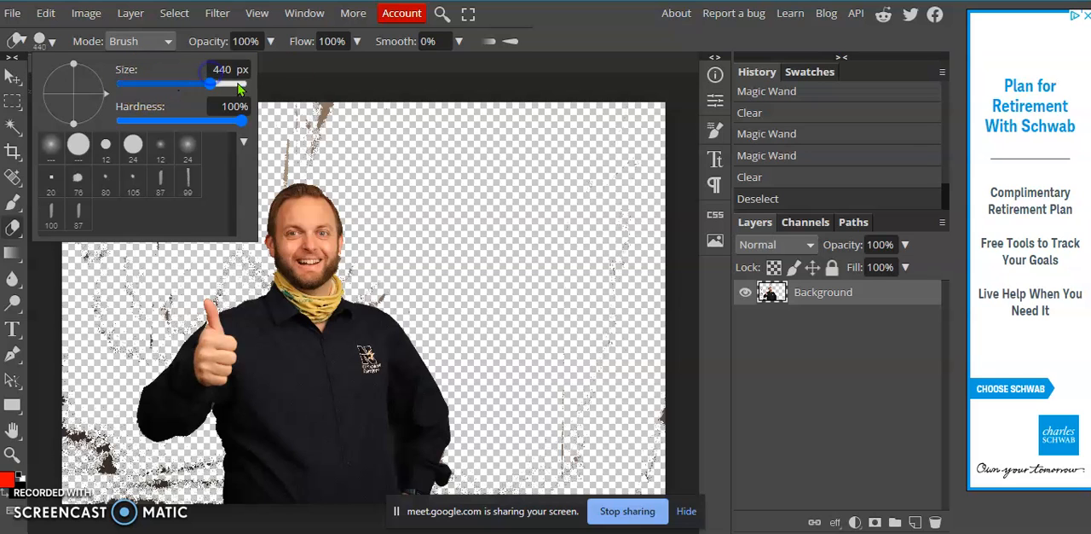
pyautogui.click(279, 111)
pyautogui.moveTo(279, 111)
pyautogui.mouseDown()
pyautogui.moveTo(315, 142)
pyautogui.moveTo(276, 153)
pyautogui.moveTo(173, 141)
pyautogui.moveTo(148, 113)
pyautogui.moveTo(172, 114)
pyautogui.moveTo(172, 153)
pyautogui.moveTo(154, 184)
pyautogui.mouseUp()
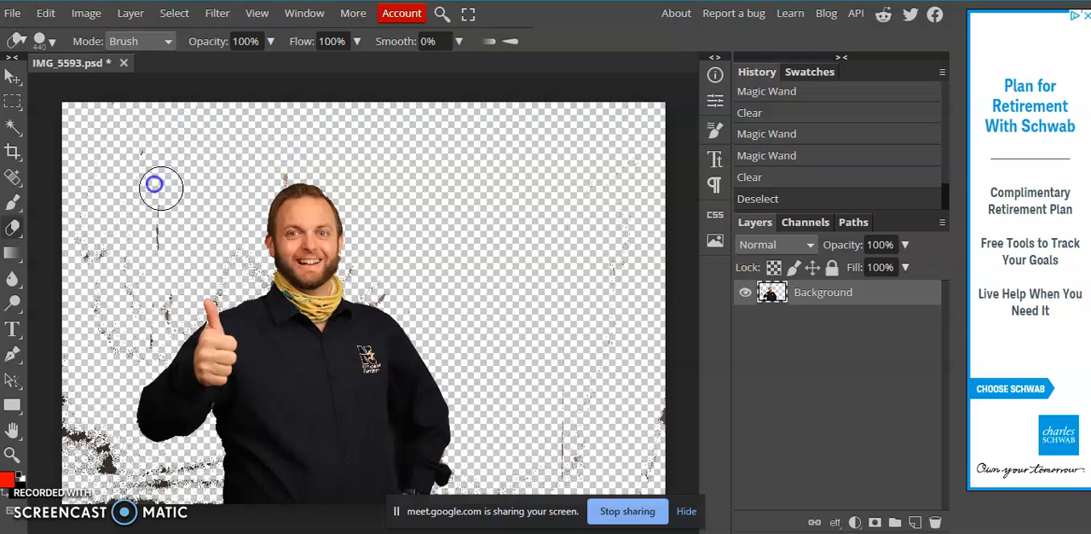
pyautogui.moveTo(75, 253)
pyautogui.mouseDown()
pyautogui.moveTo(98, 341)
pyautogui.moveTo(135, 285)
pyautogui.moveTo(91, 265)
pyautogui.mouseUp()
pyautogui.moveTo(132, 327)
pyautogui.mouseDown()
pyautogui.moveTo(153, 309)
pyautogui.moveTo(108, 355)
pyautogui.moveTo(67, 424)
pyautogui.moveTo(83, 453)
pyautogui.mouseUp()
pyautogui.moveTo(74, 390)
pyautogui.mouseDown()
pyautogui.moveTo(108, 491)
pyautogui.moveTo(84, 491)
pyautogui.moveTo(153, 484)
pyautogui.moveTo(110, 434)
pyautogui.moveTo(99, 444)
pyautogui.mouseUp()
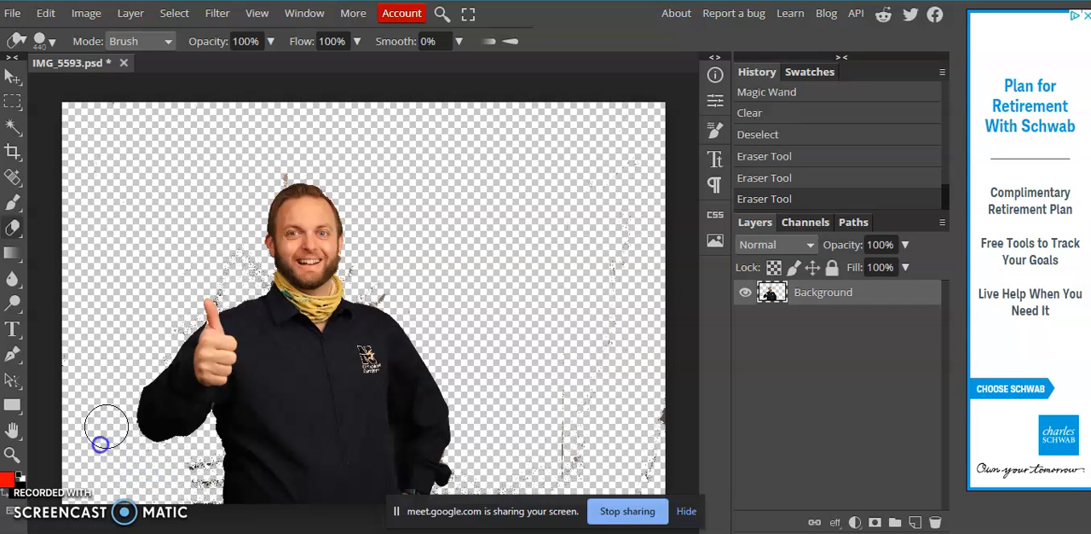
# Erase the backdrop specks beside the lower torso and across the photo's right side, reverting any stroke that damages the man.
pyautogui.moveTo(197, 471)
pyautogui.mouseDown()
pyautogui.moveTo(191, 460)
pyautogui.moveTo(187, 472)
pyautogui.moveTo(433, 418)
pyautogui.mouseUp()
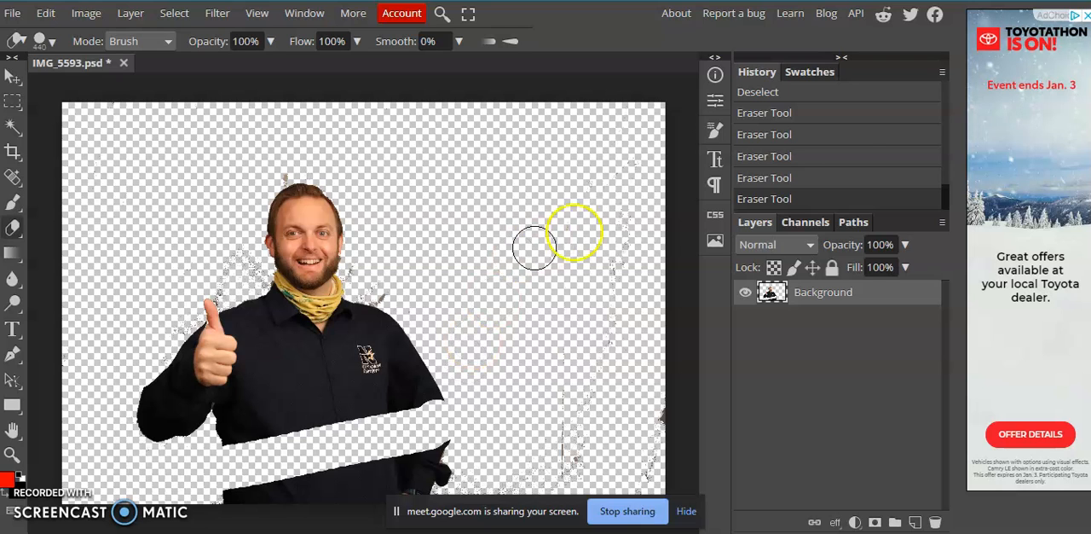
pyautogui.click(765, 182)
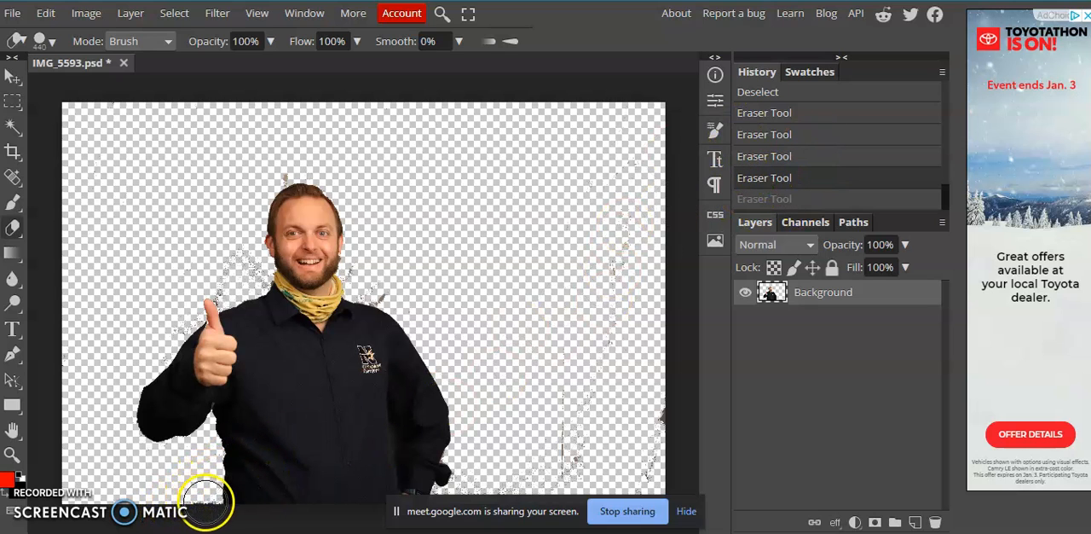
pyautogui.moveTo(203, 502)
pyautogui.mouseDown()
pyautogui.moveTo(126, 477)
pyautogui.moveTo(89, 431)
pyautogui.moveTo(84, 404)
pyautogui.mouseUp()
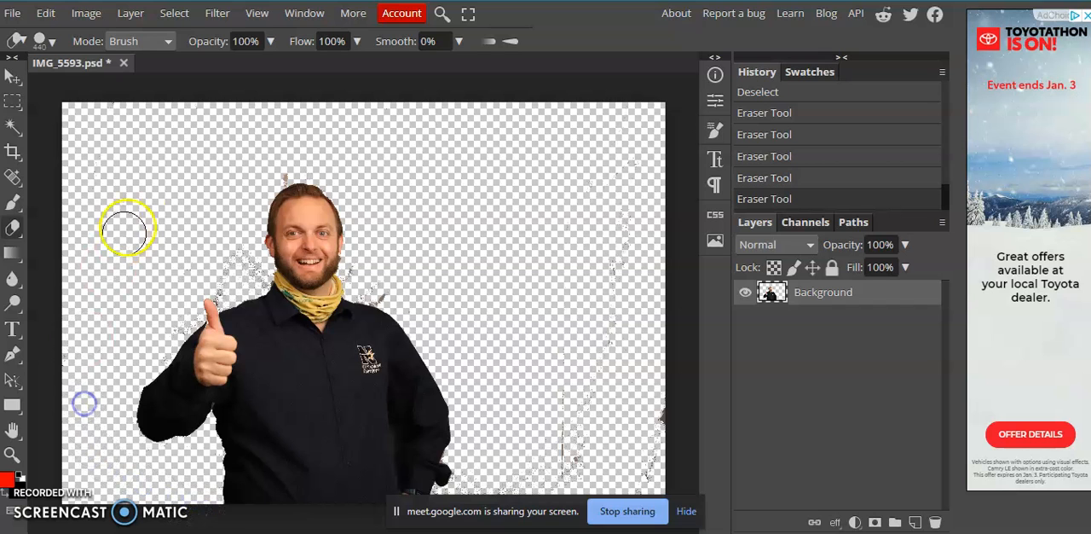
pyautogui.moveTo(229, 282)
pyautogui.mouseDown()
pyautogui.moveTo(222, 242)
pyautogui.moveTo(250, 176)
pyautogui.moveTo(324, 152)
pyautogui.moveTo(347, 157)
pyautogui.moveTo(393, 232)
pyautogui.moveTo(369, 280)
pyautogui.moveTo(439, 287)
pyautogui.moveTo(525, 345)
pyautogui.moveTo(551, 396)
pyautogui.moveTo(562, 474)
pyautogui.moveTo(454, 490)
pyautogui.moveTo(480, 468)
pyautogui.mouseUp()
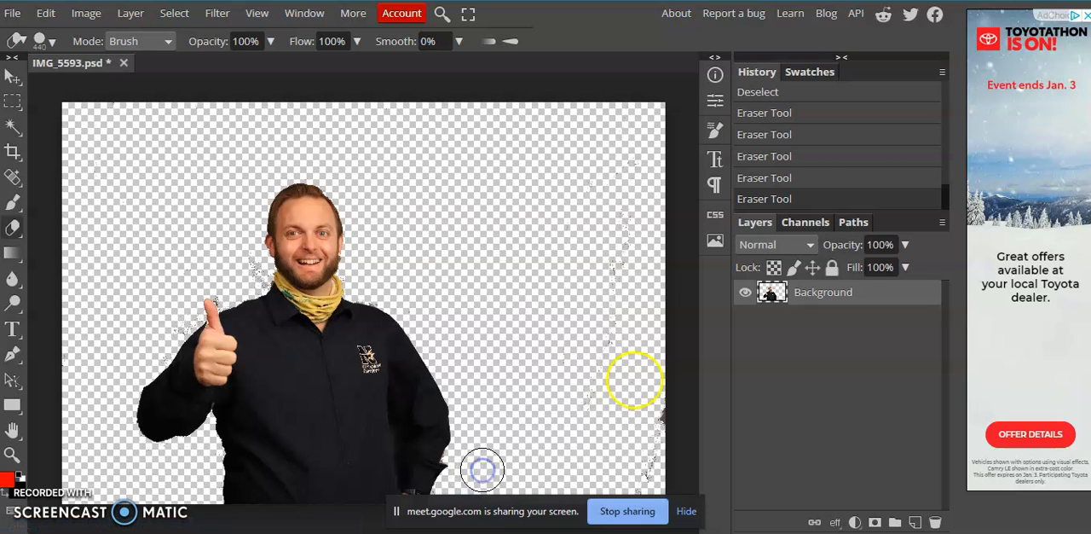
pyautogui.click(765, 179)
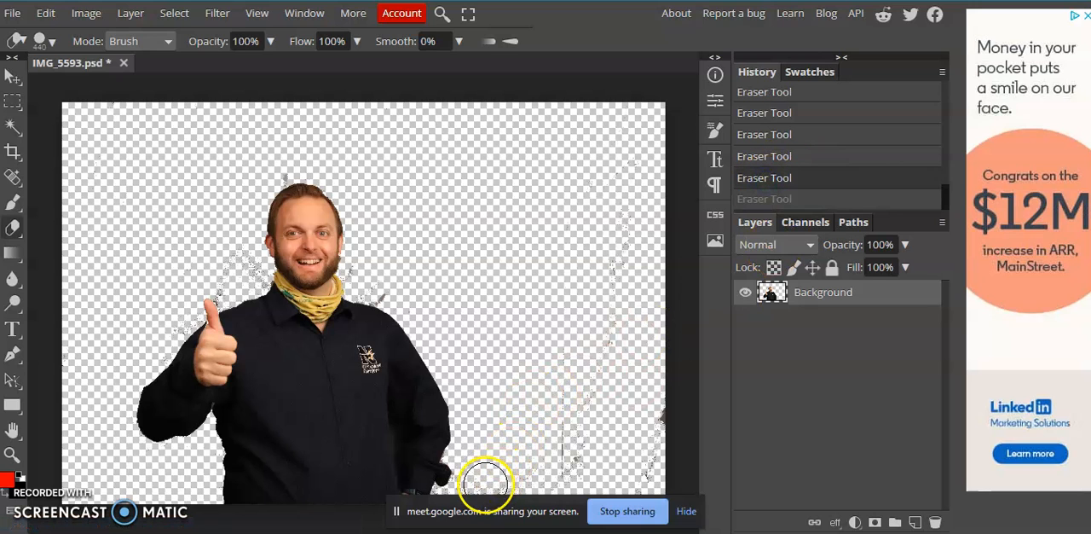
pyautogui.moveTo(475, 483)
pyautogui.mouseDown()
pyautogui.moveTo(568, 478)
pyautogui.moveTo(583, 310)
pyautogui.moveTo(622, 202)
pyautogui.moveTo(606, 358)
pyautogui.moveTo(646, 352)
pyautogui.moveTo(657, 304)
pyautogui.moveTo(656, 164)
pyautogui.moveTo(660, 475)
pyautogui.moveTo(646, 503)
pyautogui.moveTo(617, 458)
pyautogui.moveTo(653, 141)
pyautogui.moveTo(623, 140)
pyautogui.moveTo(535, 209)
pyautogui.moveTo(372, 270)
pyautogui.mouseUp()
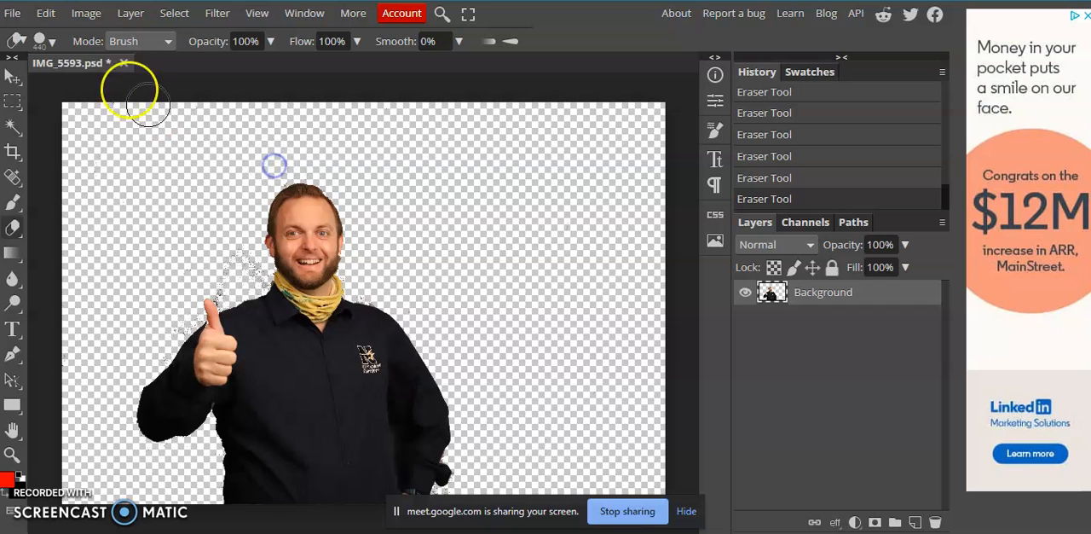
# Set the Eraser brush size to 62 px and erase the specks close to the man's neck, head, thumb and sleeve.
pyautogui.click(53, 42)
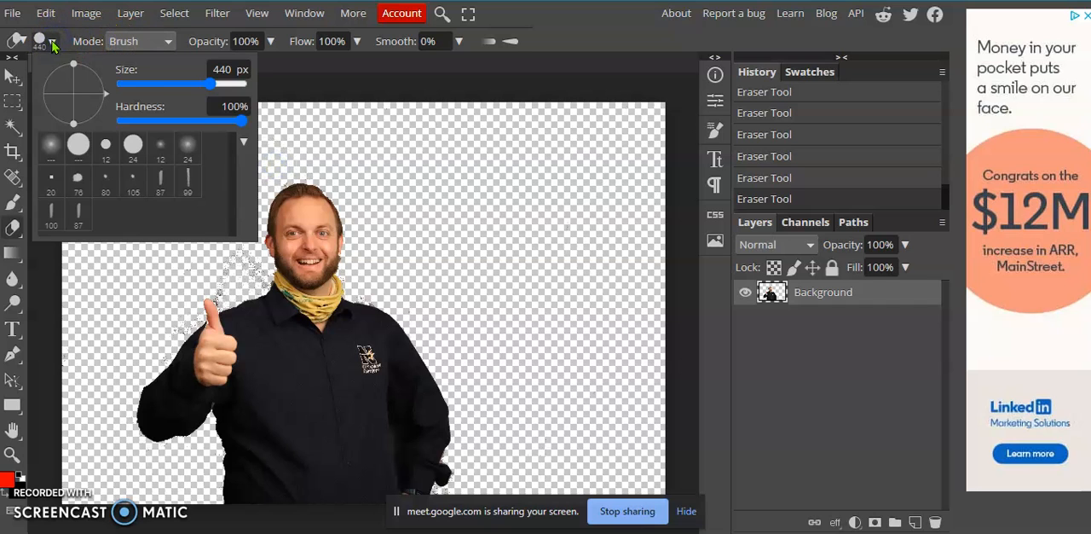
pyautogui.moveTo(211, 84); pyautogui.dragTo(195, 86)
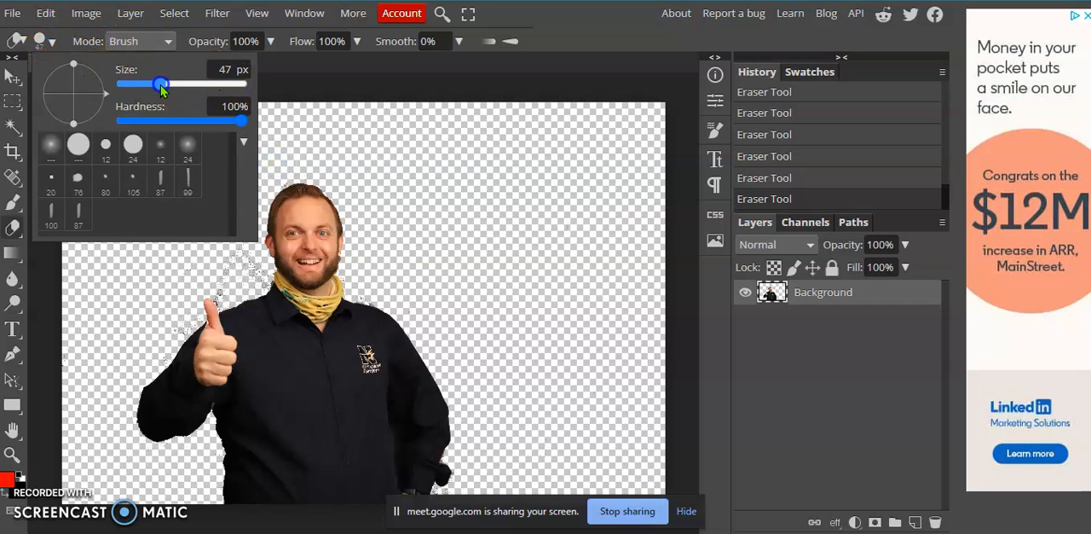
pyautogui.click(544, 13)
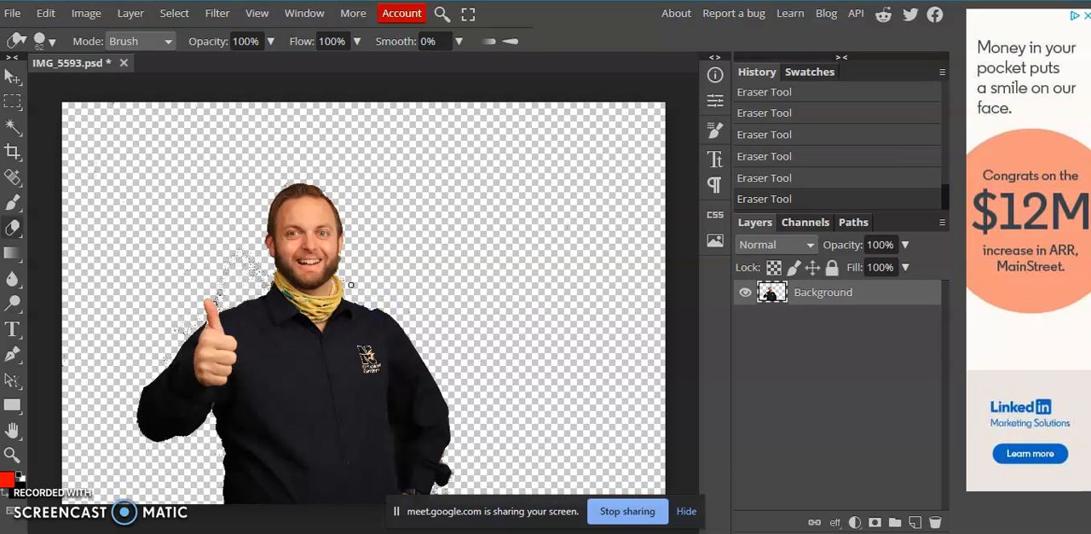
pyautogui.moveTo(350, 283)
pyautogui.mouseDown()
pyautogui.moveTo(336, 232)
pyautogui.moveTo(264, 172)
pyautogui.moveTo(279, 188)
pyautogui.mouseUp()
pyautogui.moveTo(234, 297); pyautogui.dragTo(219, 304)
pyautogui.moveTo(217, 302); pyautogui.dragTo(202, 322)
pyautogui.click(175, 450)
# Set the Eraser brush size to 161 px and erase the remaining specks between the thumb and neck and beside the raised arm.
pyautogui.click(41, 41)
pyautogui.moveTo(175, 84)
pyautogui.mouseDown()
pyautogui.moveTo(154, 85)
pyautogui.moveTo(194, 86)
pyautogui.mouseUp()
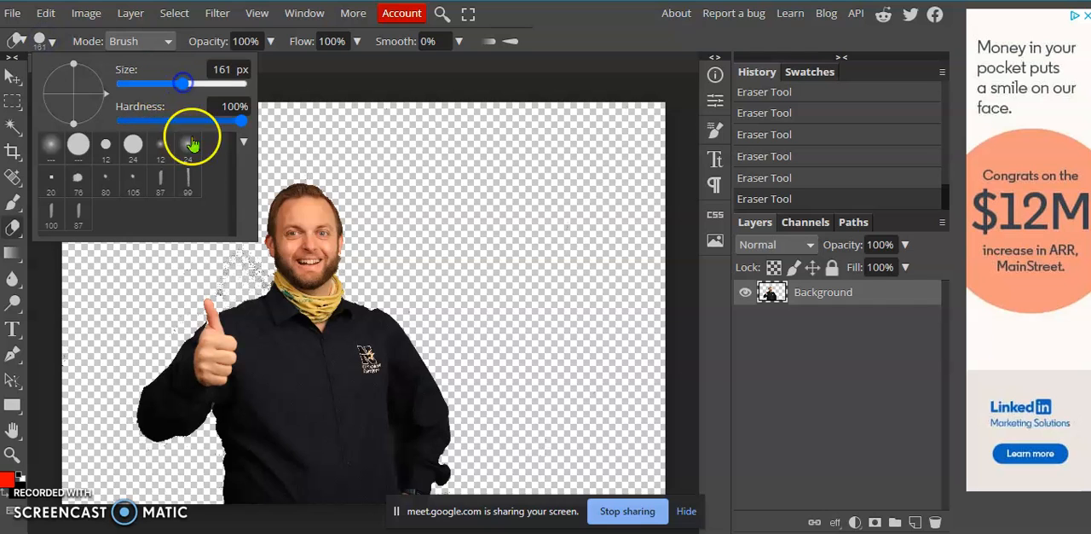
pyautogui.click(226, 282)
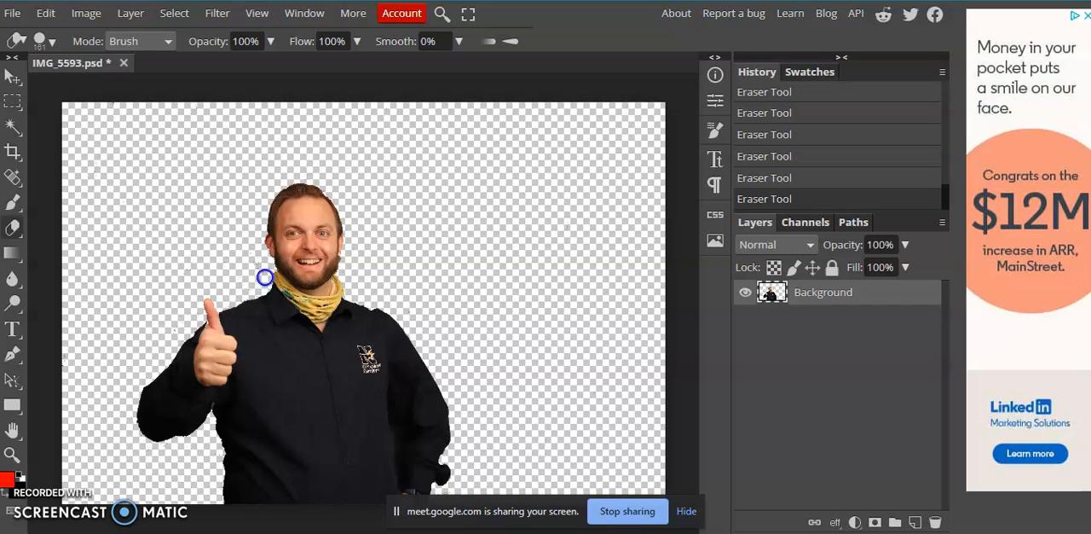
pyautogui.moveTo(248, 240)
pyautogui.mouseDown()
pyautogui.moveTo(197, 294)
pyautogui.moveTo(164, 356)
pyautogui.moveTo(180, 304)
pyautogui.moveTo(162, 309)
pyautogui.moveTo(117, 418)
pyautogui.moveTo(139, 452)
pyautogui.moveTo(179, 352)
pyautogui.mouseUp()
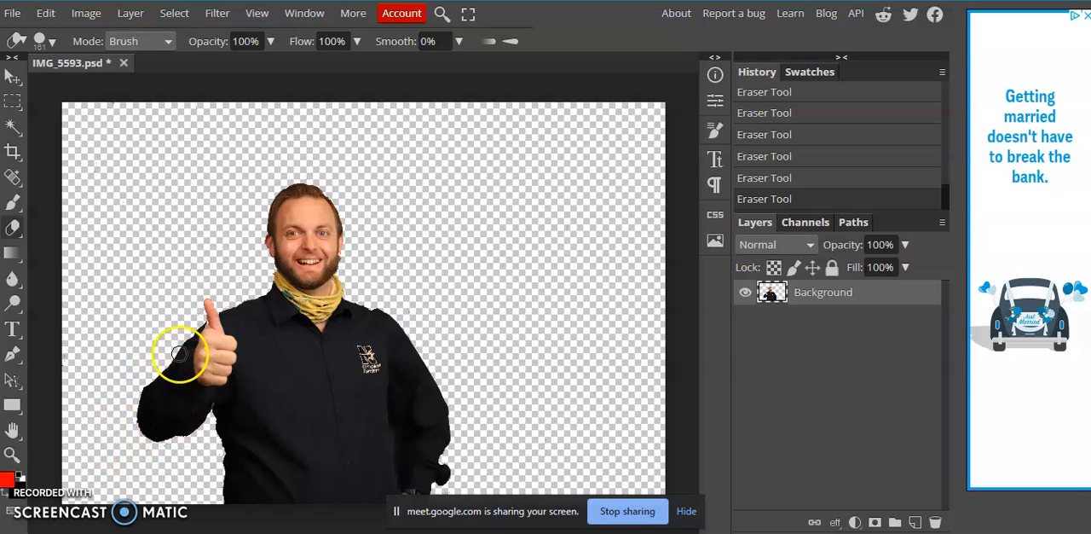
# Export the cutout as the PNG file IMG_5593 at 6000 × 4000 px and 100% quality.
pyautogui.click(12, 15)
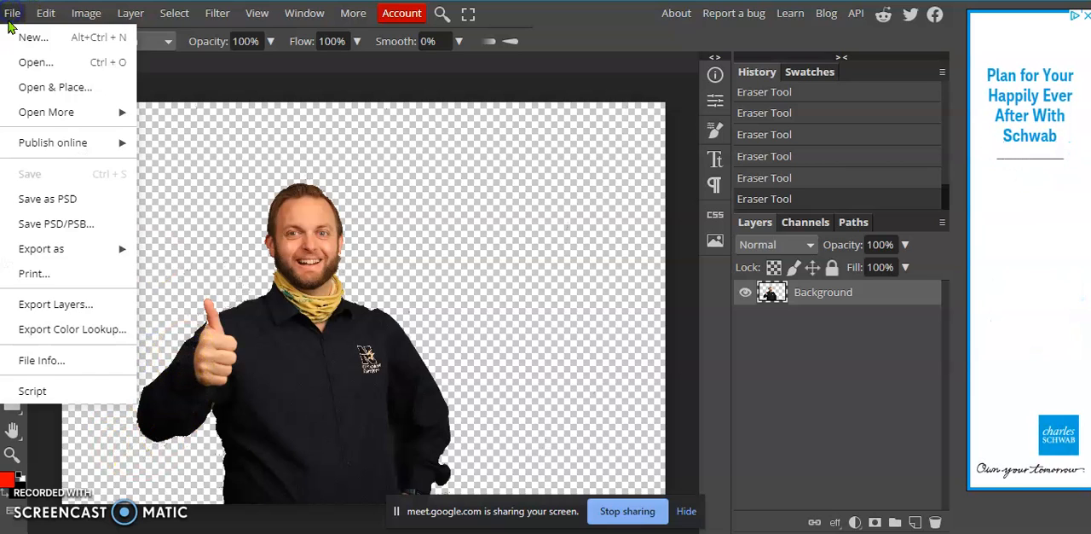
pyautogui.click(57, 248)
pyautogui.click(167, 251)
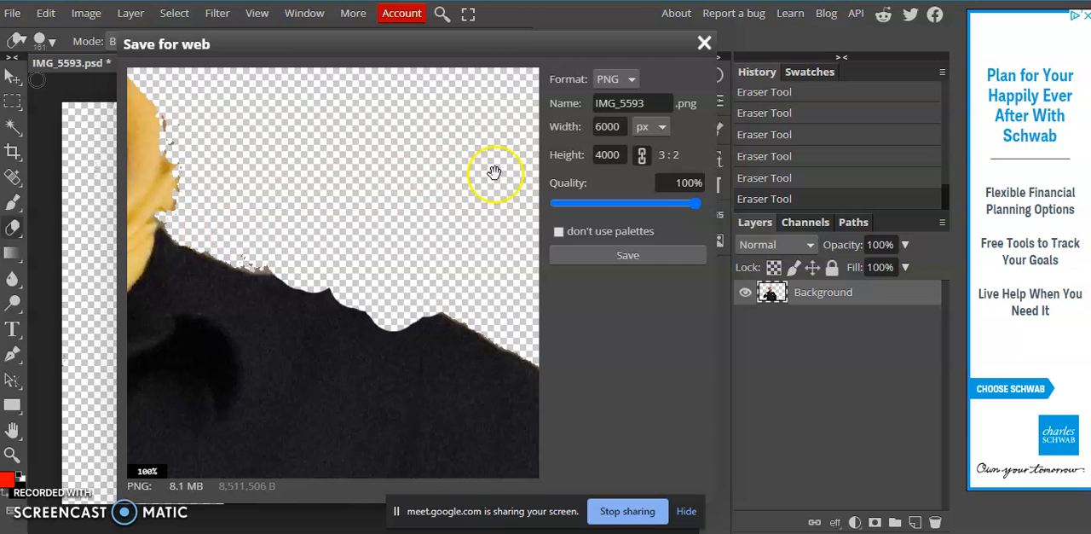
pyautogui.click(620, 257)
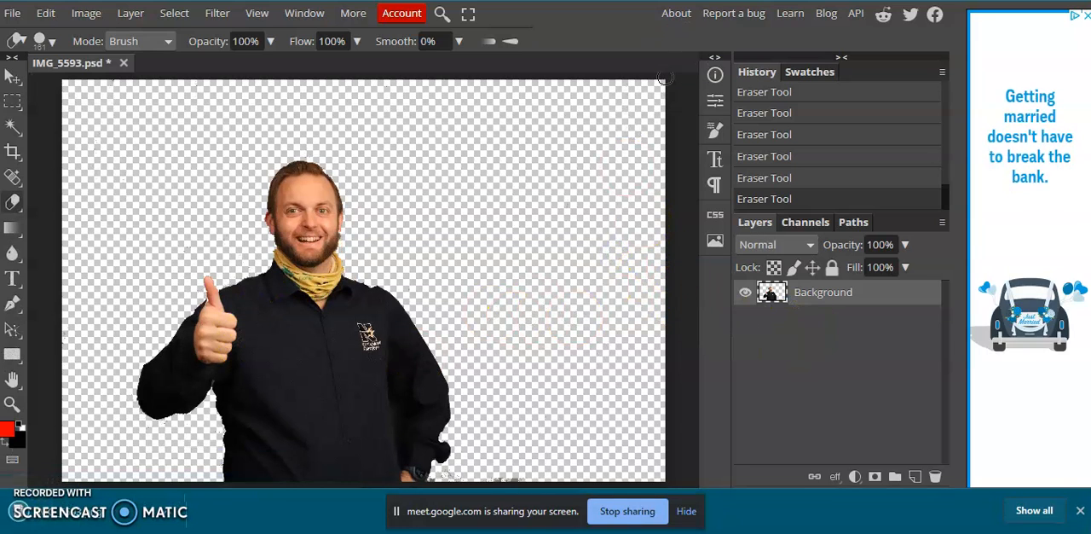
# Switch to the Scratch website, create a new project and delete its default cat sprite.
pyautogui.click(638, 0)
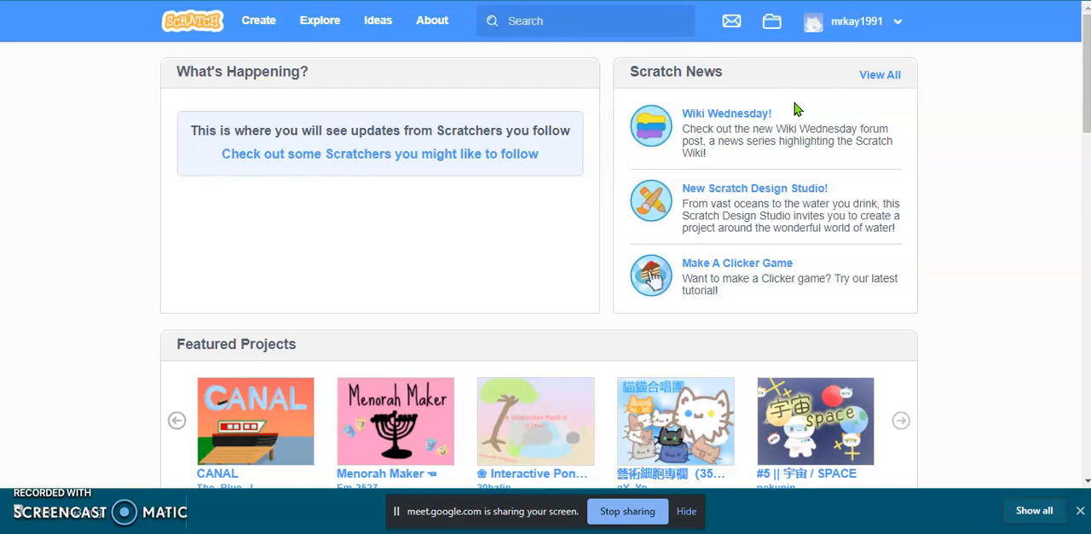
pyautogui.click(894, 31)
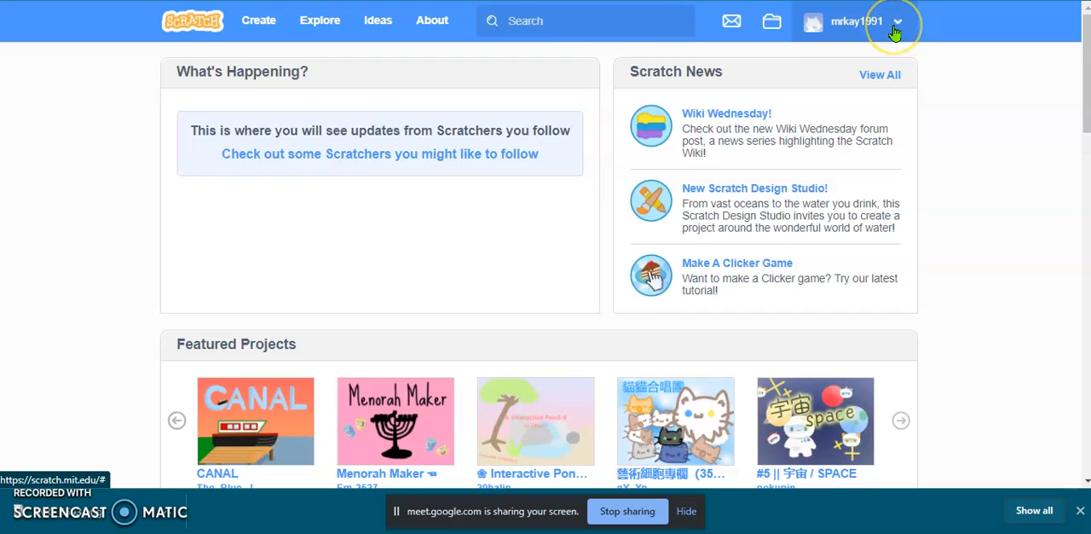
pyautogui.click(900, 25)
pyautogui.click(899, 26)
pyautogui.click(256, 26)
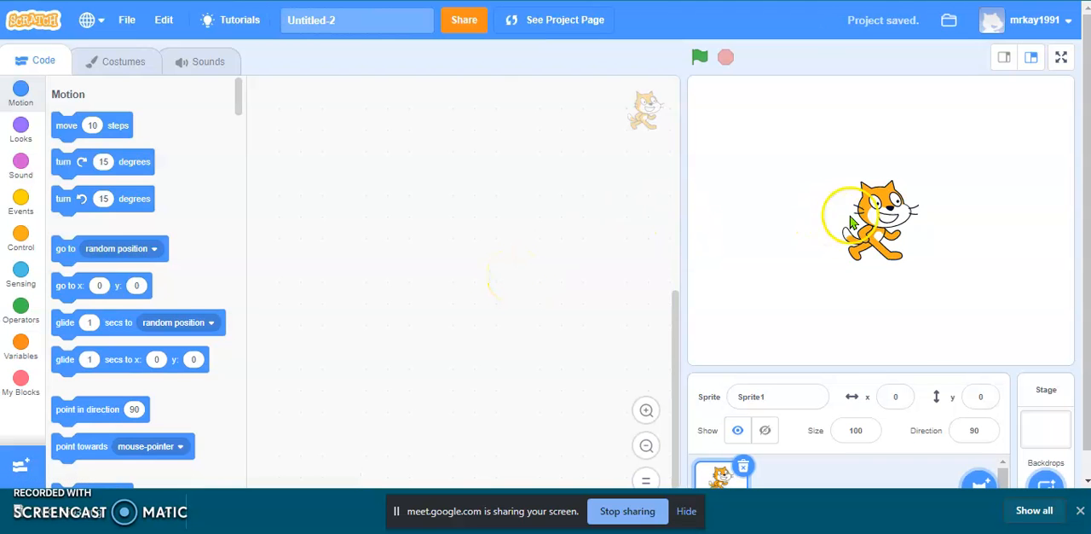
pyautogui.moveTo(1057, 487)
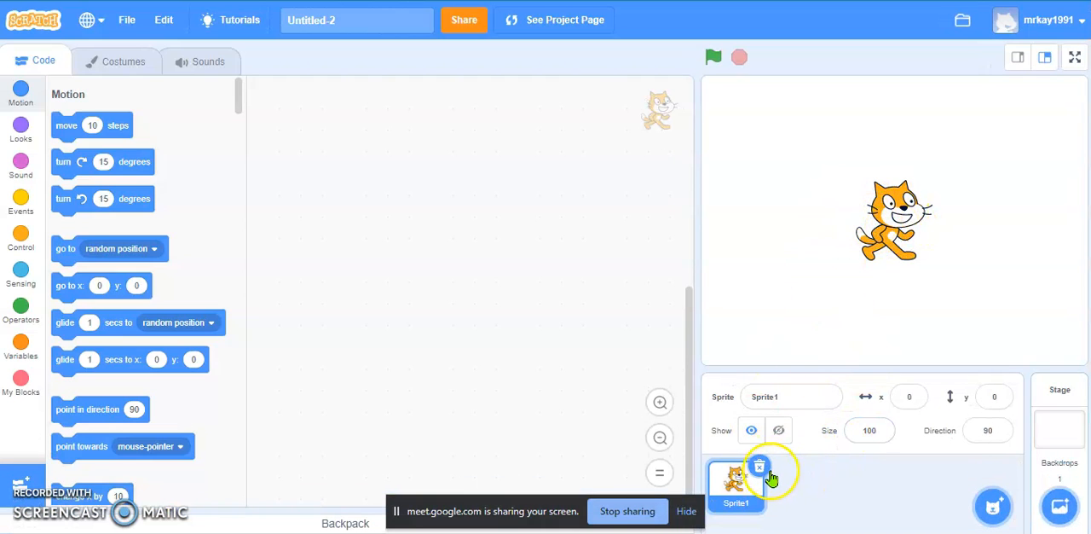
pyautogui.click(759, 467)
# Upload the IMG_5593 PNG from Downloads as a sprite and place it on the stage at about x -55, y -20.
pyautogui.moveTo(994, 506)
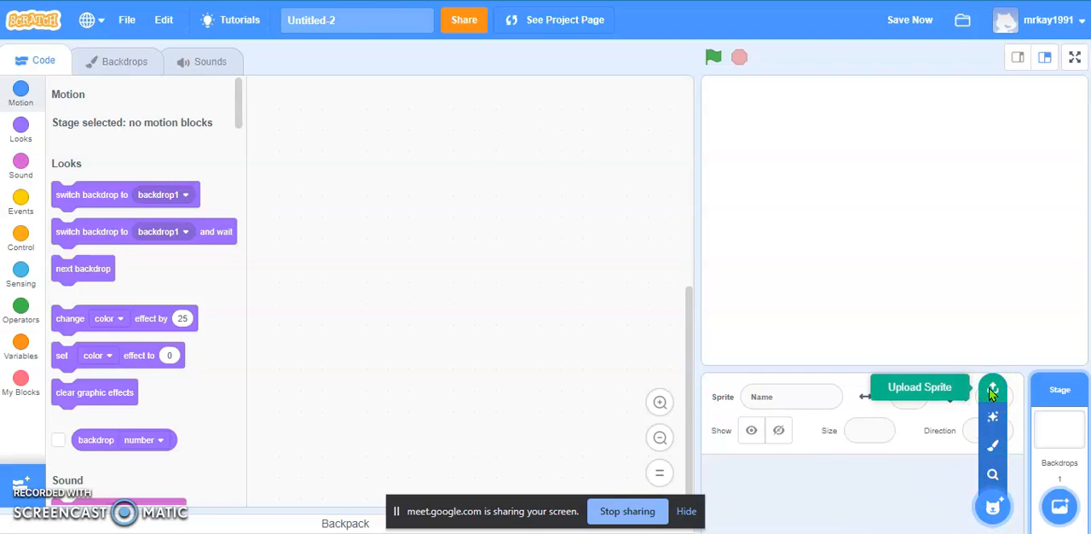
pyautogui.click(992, 389)
pyautogui.click(331, 164)
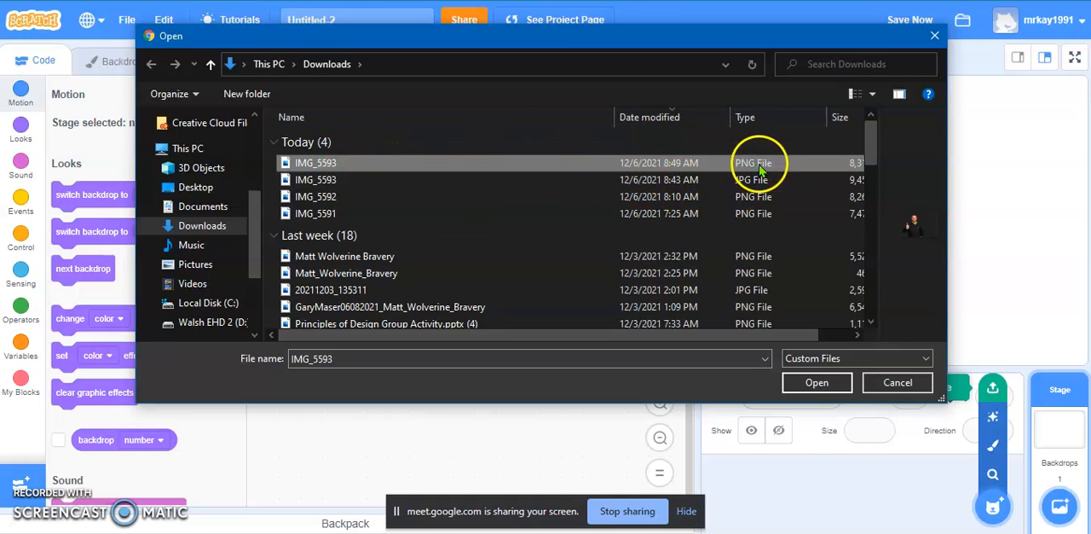
pyautogui.click(838, 386)
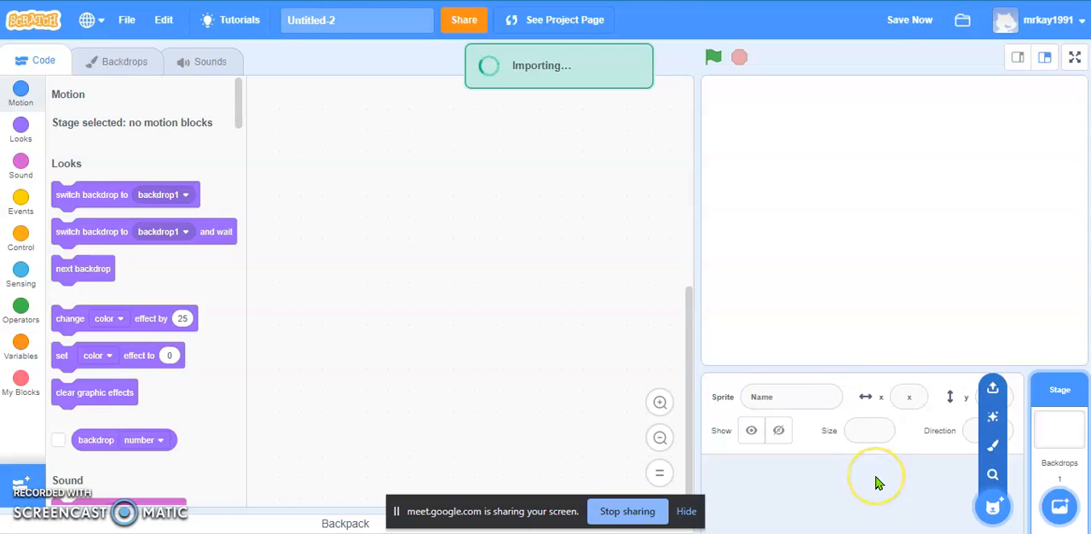
pyautogui.moveTo(926, 273); pyautogui.dragTo(807, 314)
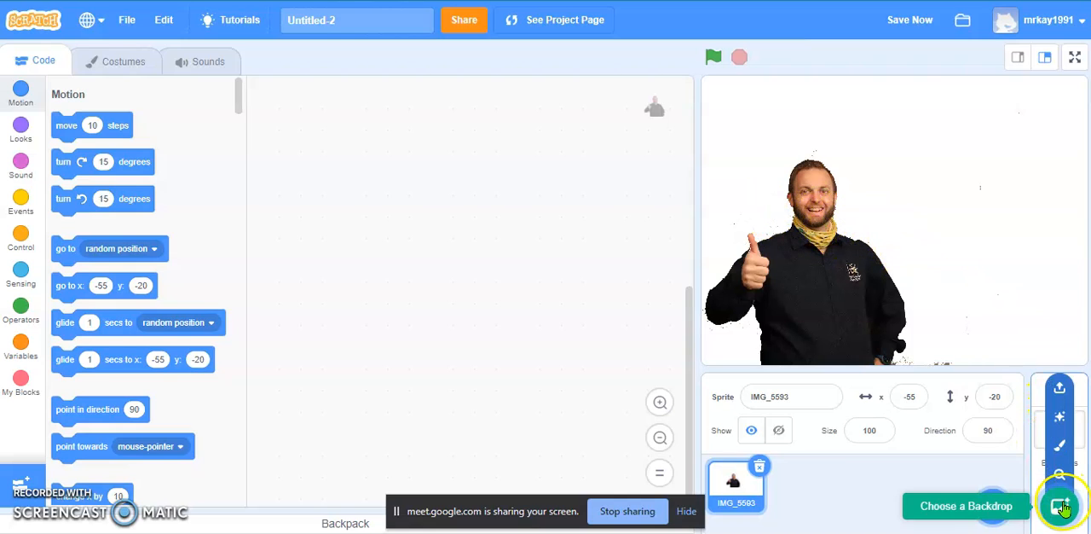
# Add the School backdrop from the backdrop library to the stage.
pyautogui.click(1062, 507)
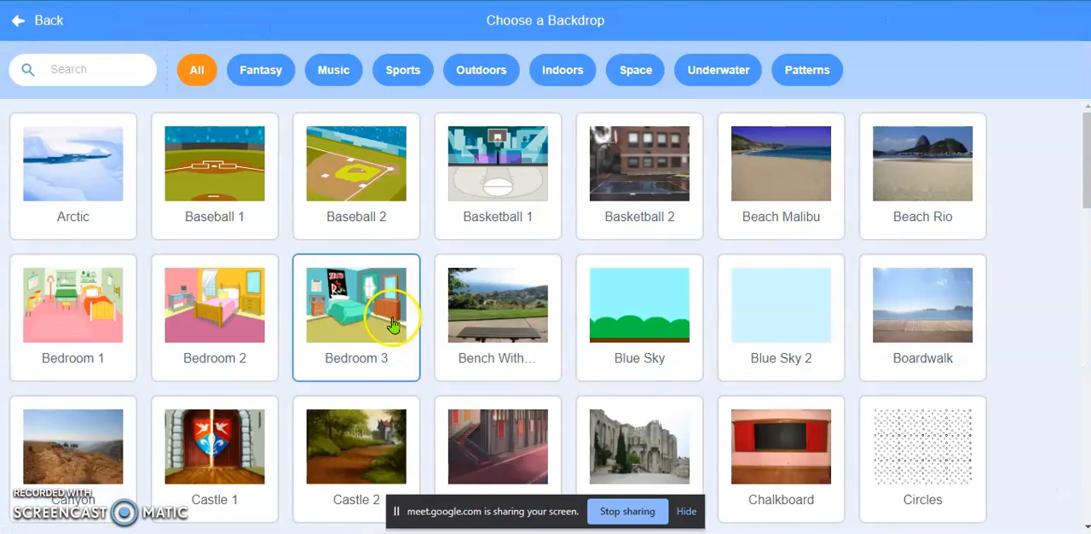
pyautogui.scroll(-1, 725, 264)
pyautogui.scroll(-8, 729, 256)
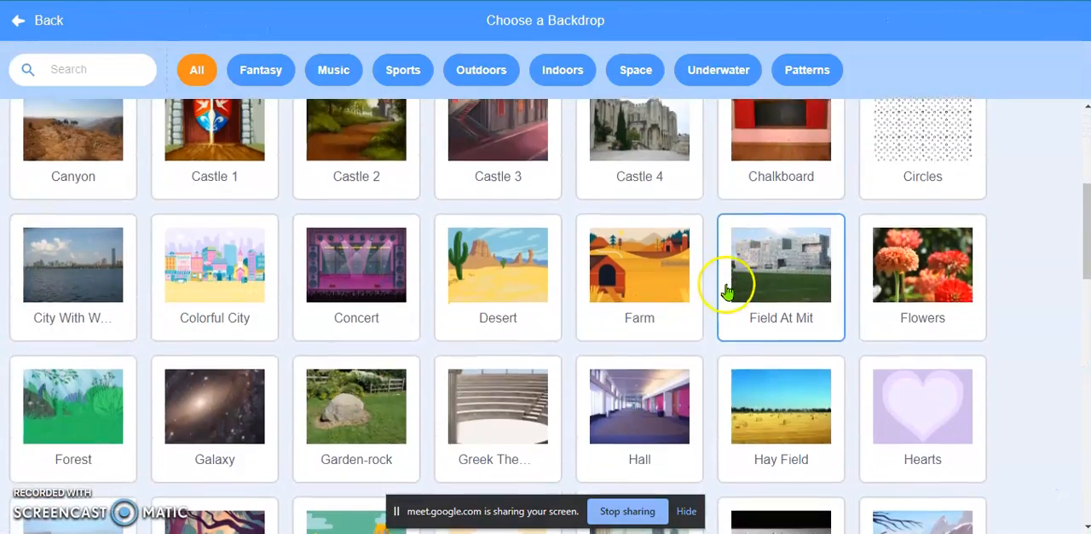
pyautogui.scroll(-10, 707, 303)
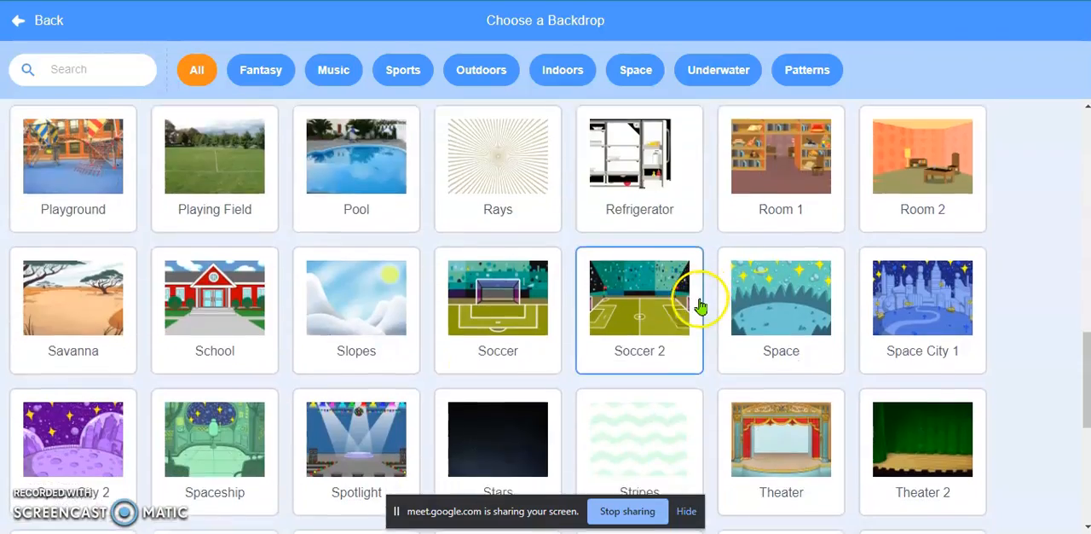
pyautogui.scroll(-1, 336, 262)
pyautogui.scroll(7, 333, 256)
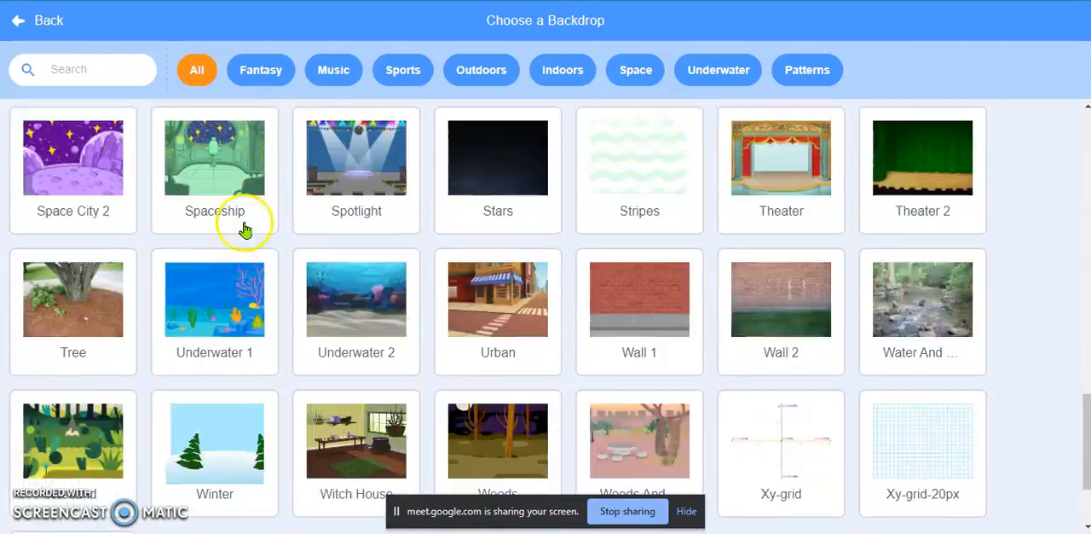
pyautogui.scroll(-1, 213, 358)
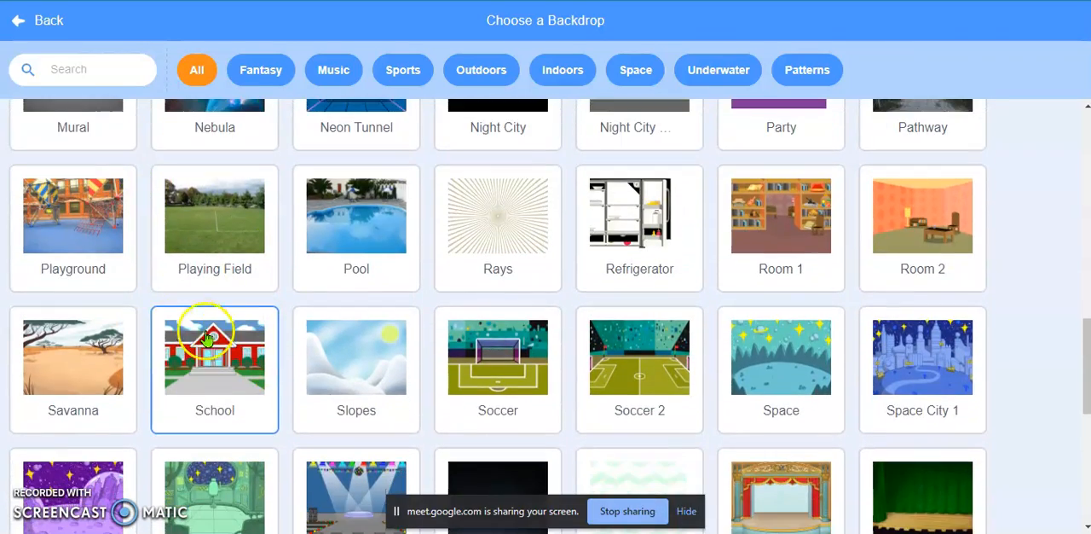
pyautogui.click(218, 361)
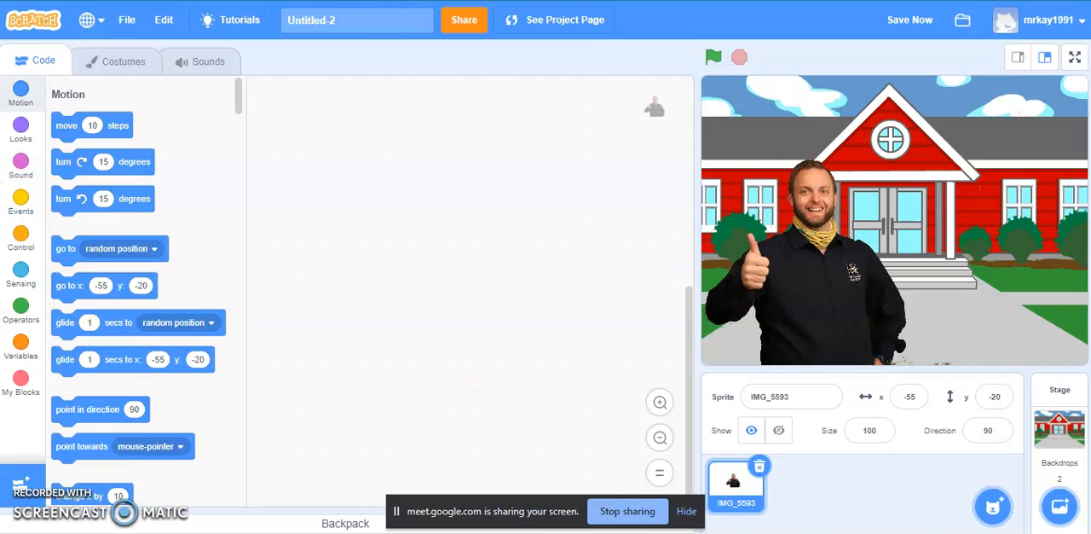
# Add a "when green flag clicked" event block to the IMG_5593 sprite's script.
pyautogui.click(20, 201)
pyautogui.moveTo(85, 127); pyautogui.dragTo(331, 132)
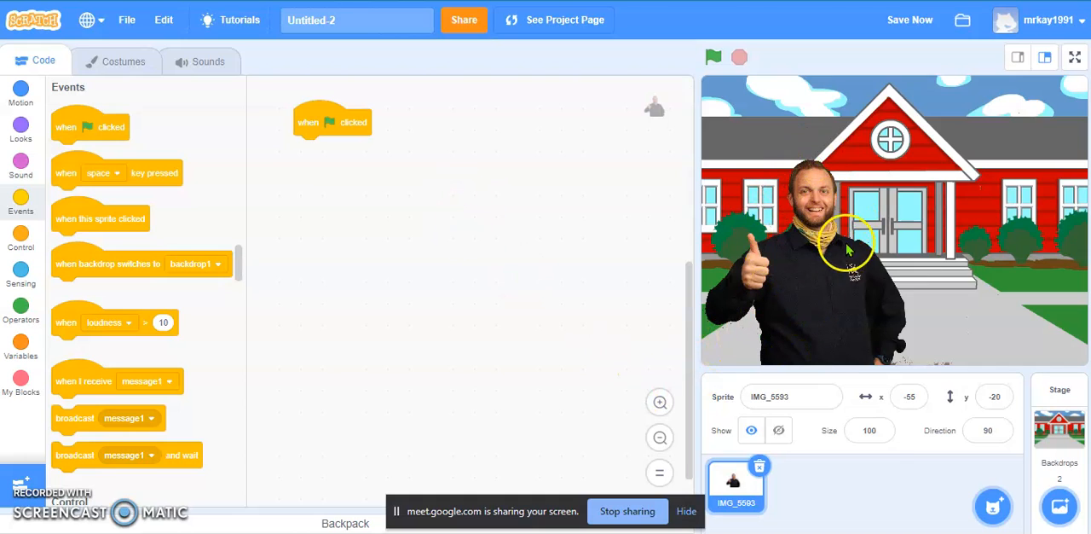
# Add the Anina Dance sprite from the library and place it beside the man at about x 135, y -20.
pyautogui.click(992, 510)
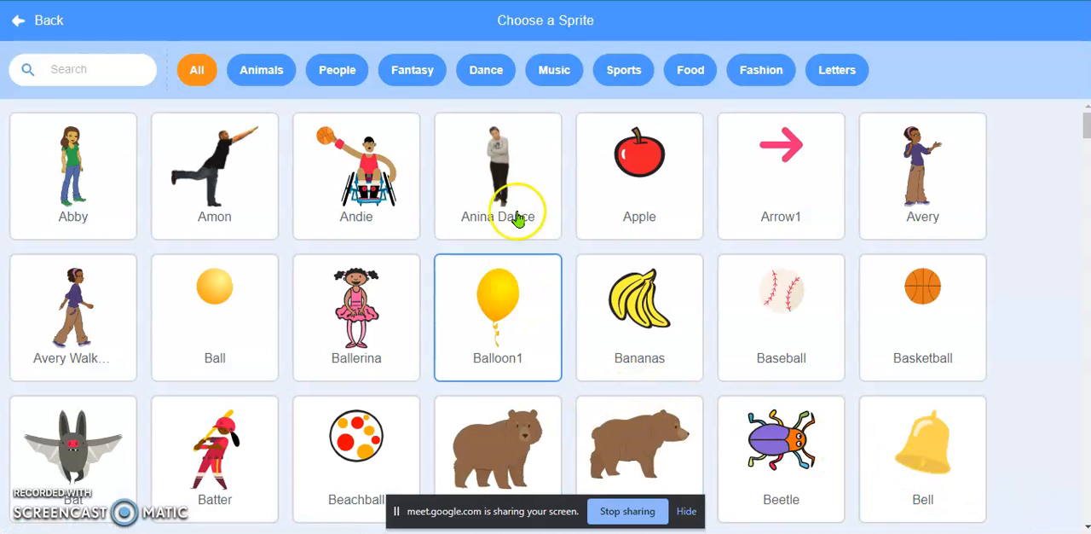
pyautogui.click(510, 188)
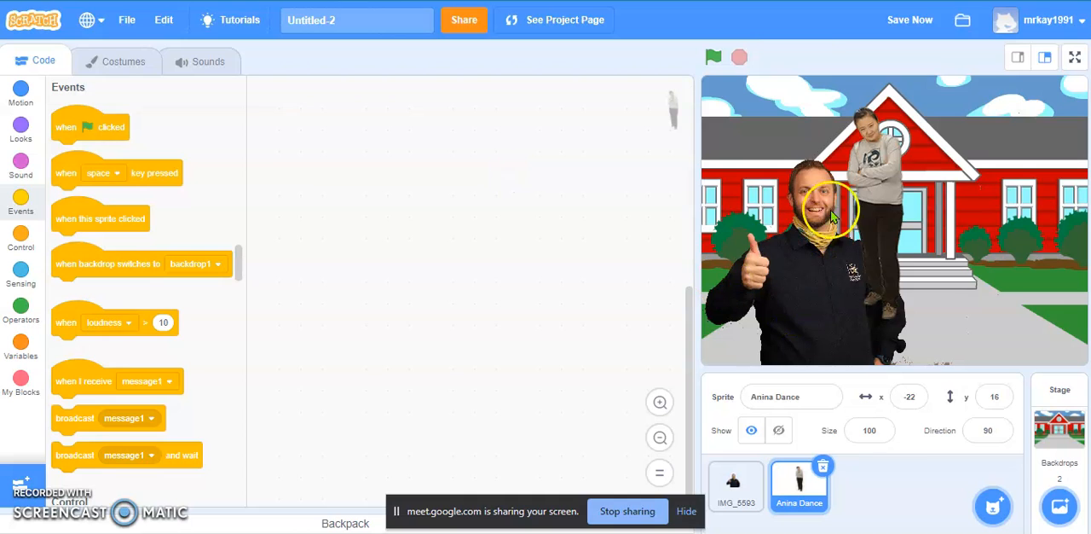
pyautogui.moveTo(902, 181); pyautogui.dragTo(1029, 210)
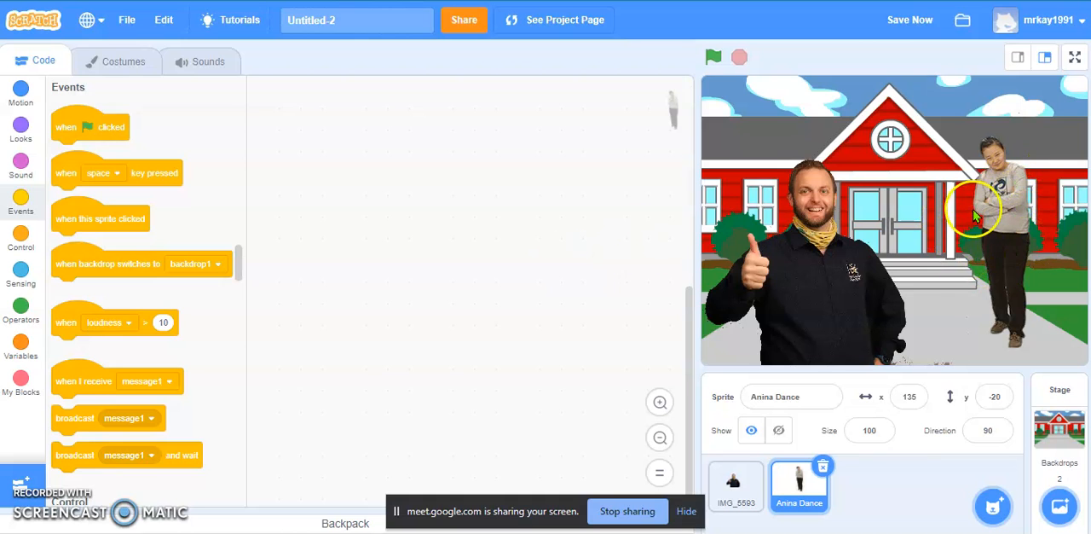
# Add a "say Hello! for 2 seconds" block under the green flag event in the IMG_5593 sprite's script.
pyautogui.click(735, 482)
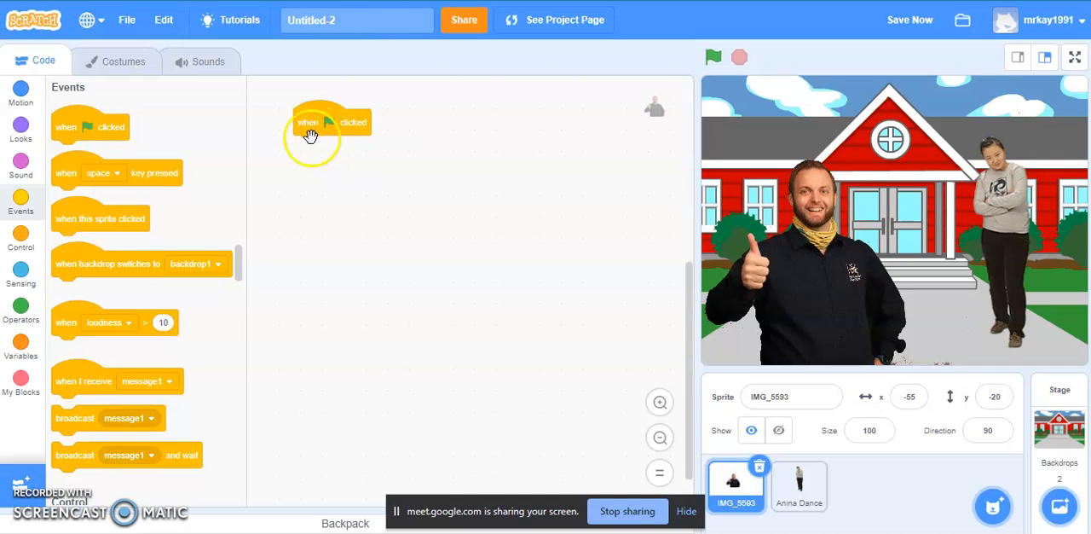
pyautogui.click(23, 143)
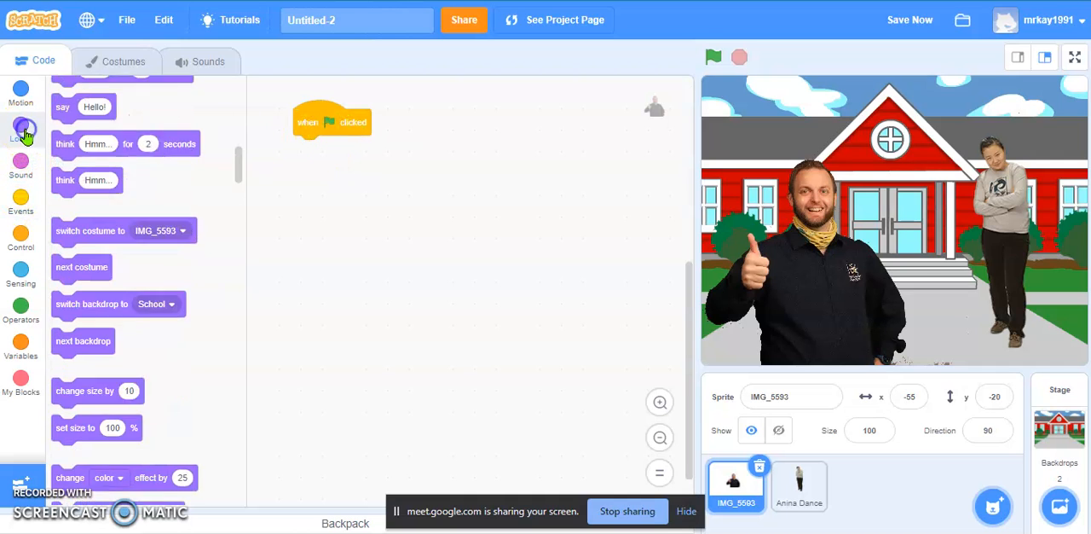
pyautogui.moveTo(75, 115); pyautogui.dragTo(315, 147)
# Start the Anina Dance sprite's script with a "when green flag clicked" event followed by a wait of 2 seconds.
pyautogui.click(801, 486)
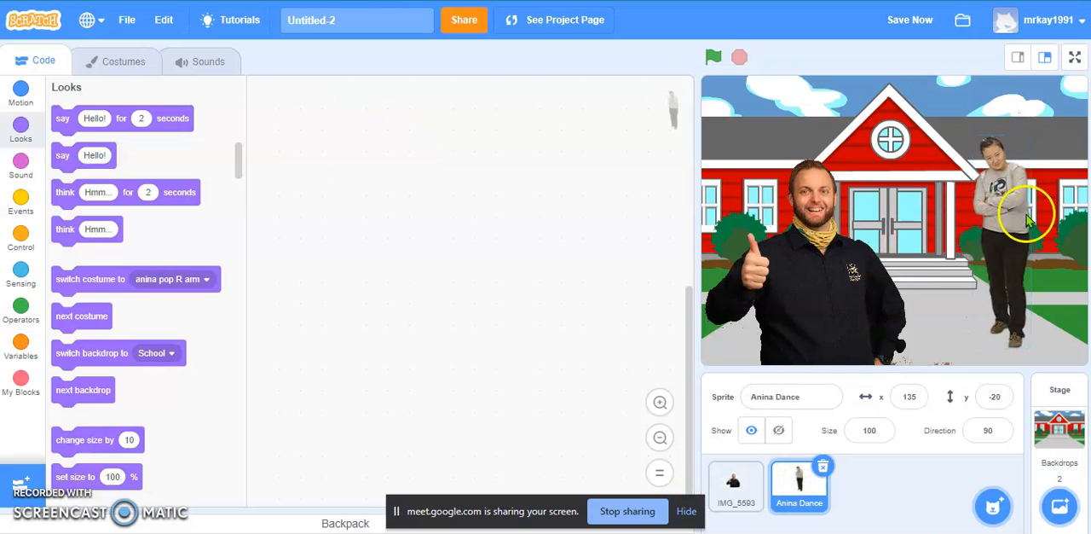
pyautogui.click(21, 201)
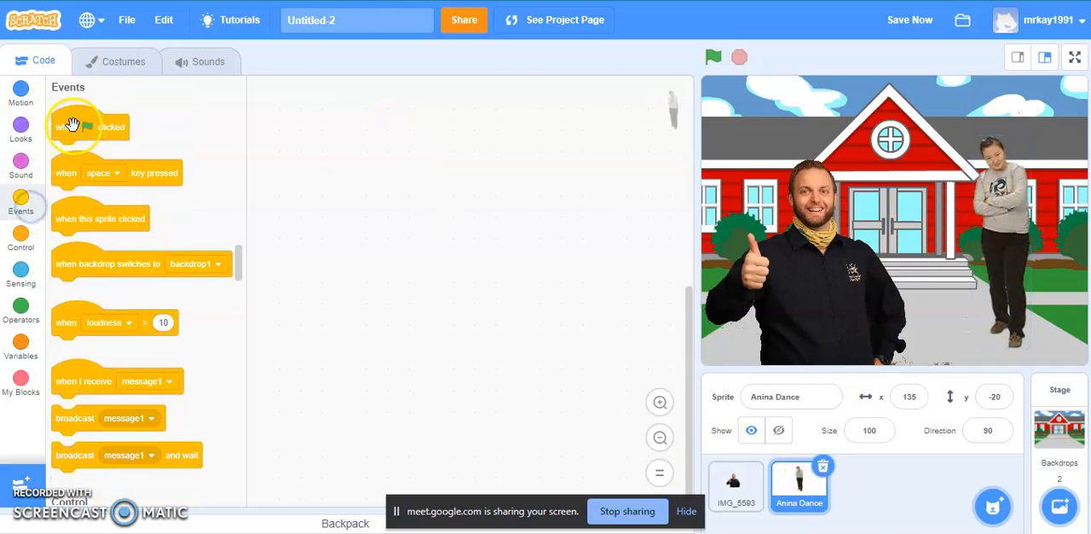
pyautogui.moveTo(73, 124); pyautogui.dragTo(309, 126)
pyautogui.scroll(-3, 94, 247)
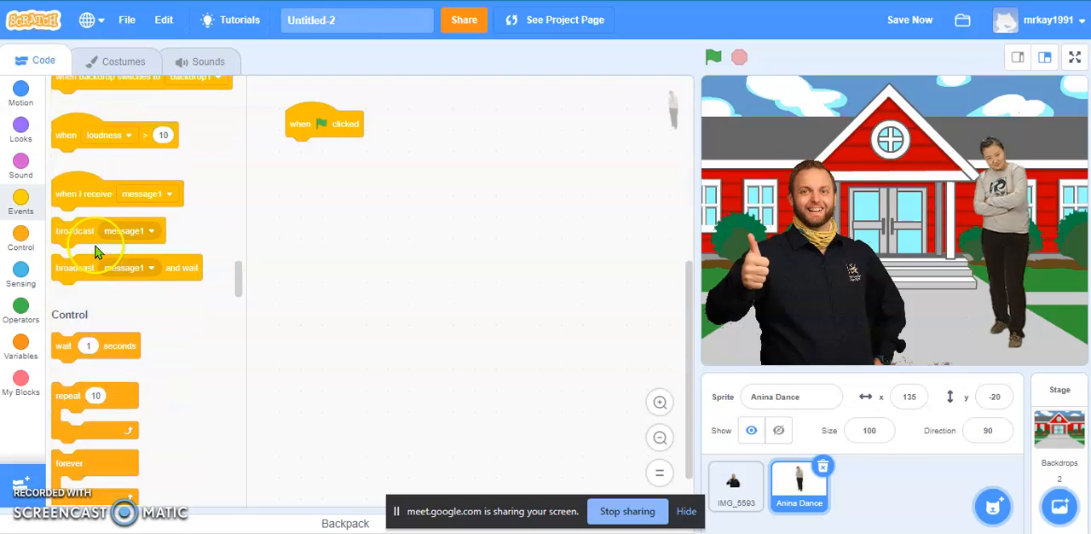
pyautogui.moveTo(78, 285); pyautogui.dragTo(294, 164)
pyautogui.write('2')
pyautogui.click(384, 210)
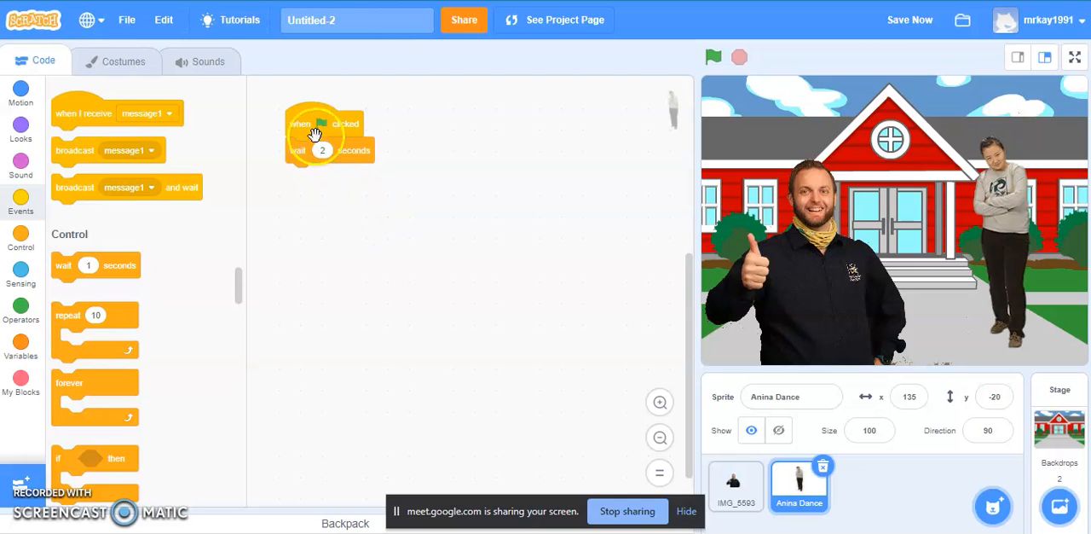
# Add a block below Anina Dance's wait that says "Good morning" for 2 seconds.
pyautogui.scroll(5, 173, 224)
pyautogui.scroll(8, 162, 237)
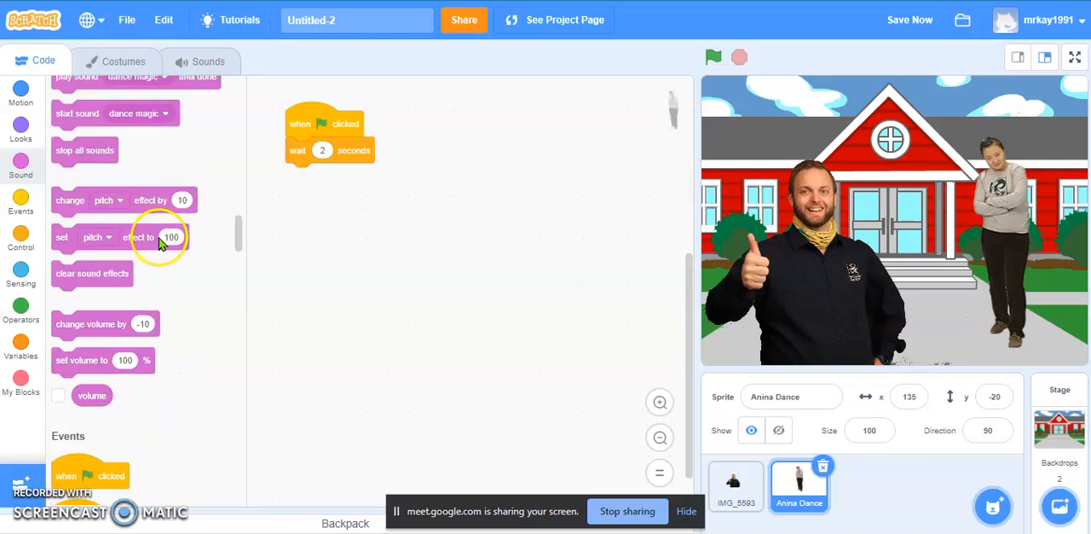
pyautogui.scroll(4, 113, 246)
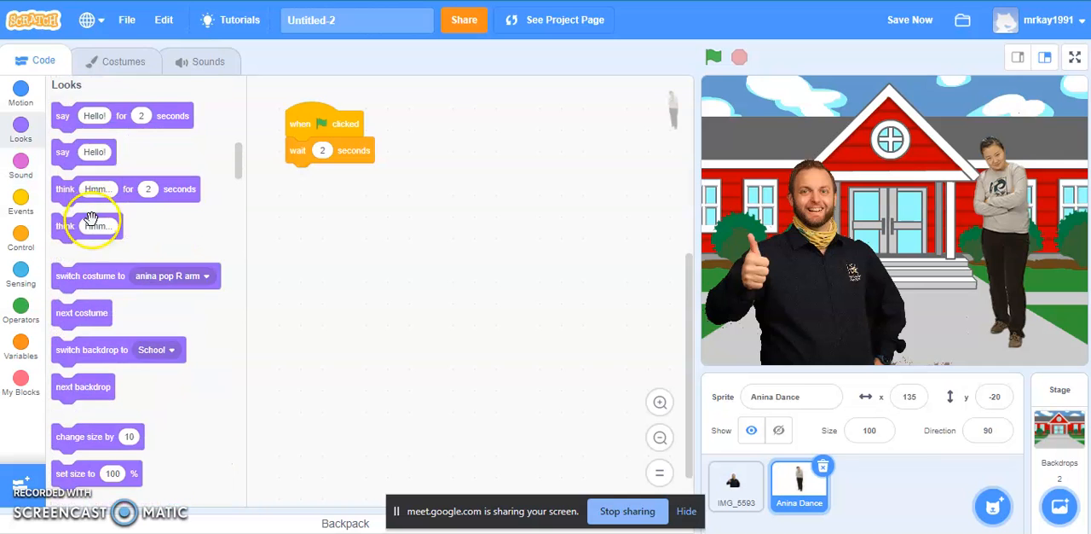
pyautogui.moveTo(68, 254); pyautogui.dragTo(305, 197)
pyautogui.write('Good morning')
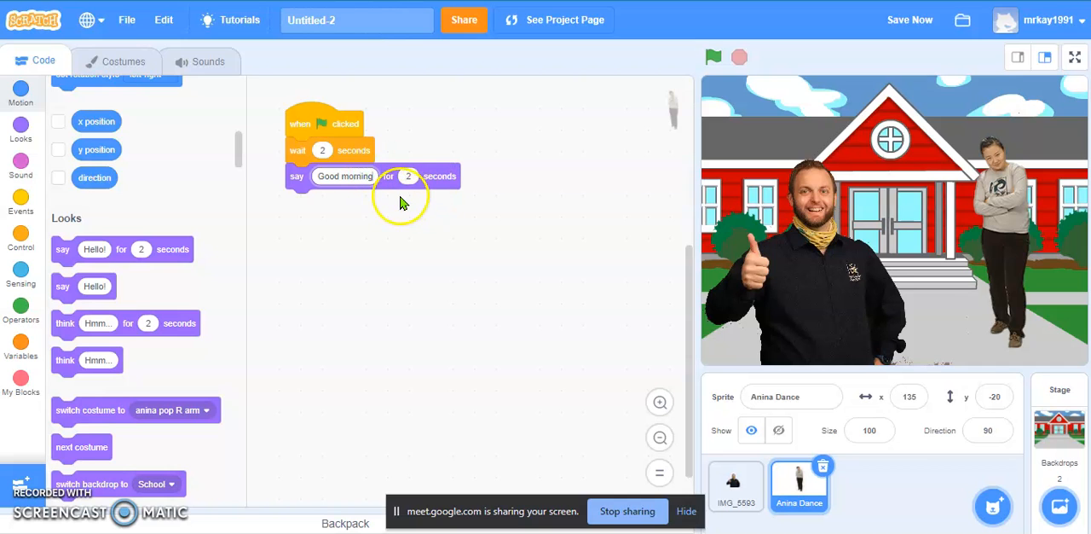
# Append a 1-second wait to the end of the IMG_5593 sprite's script and run the project.
pyautogui.click(733, 486)
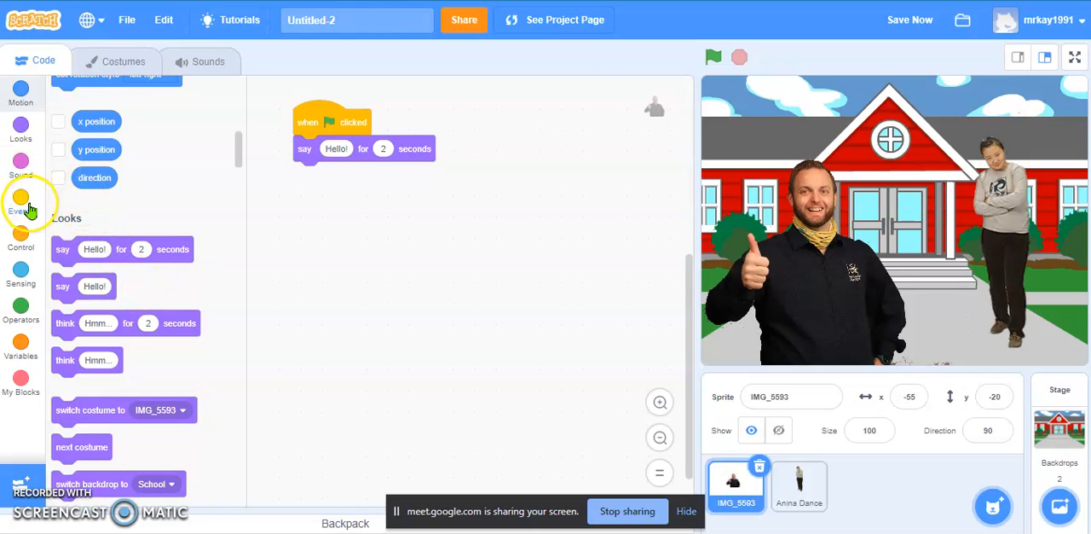
pyautogui.scroll(-10, 145, 270)
pyautogui.scroll(-12, 127, 293)
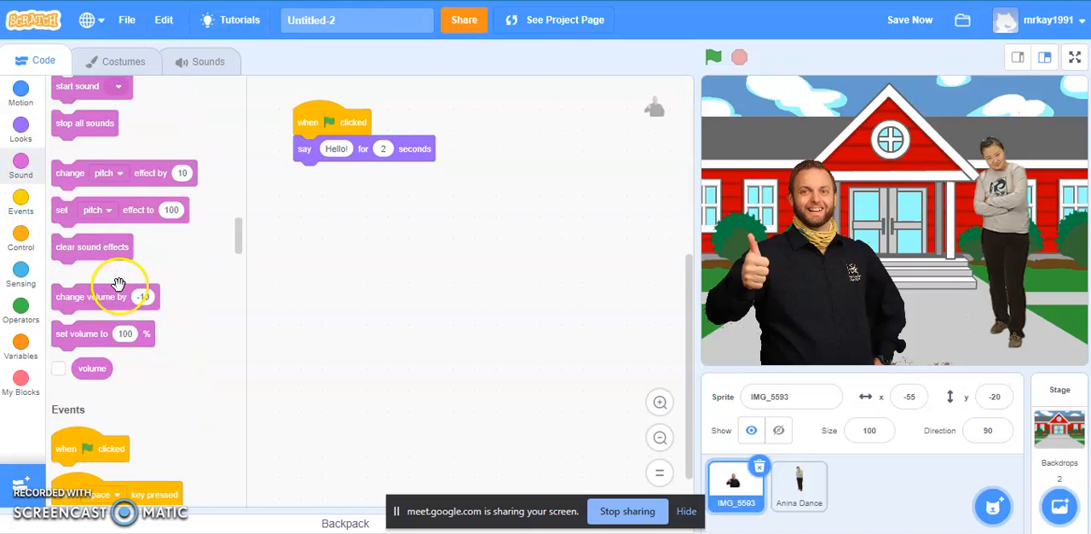
pyautogui.moveTo(77, 264); pyautogui.dragTo(308, 184)
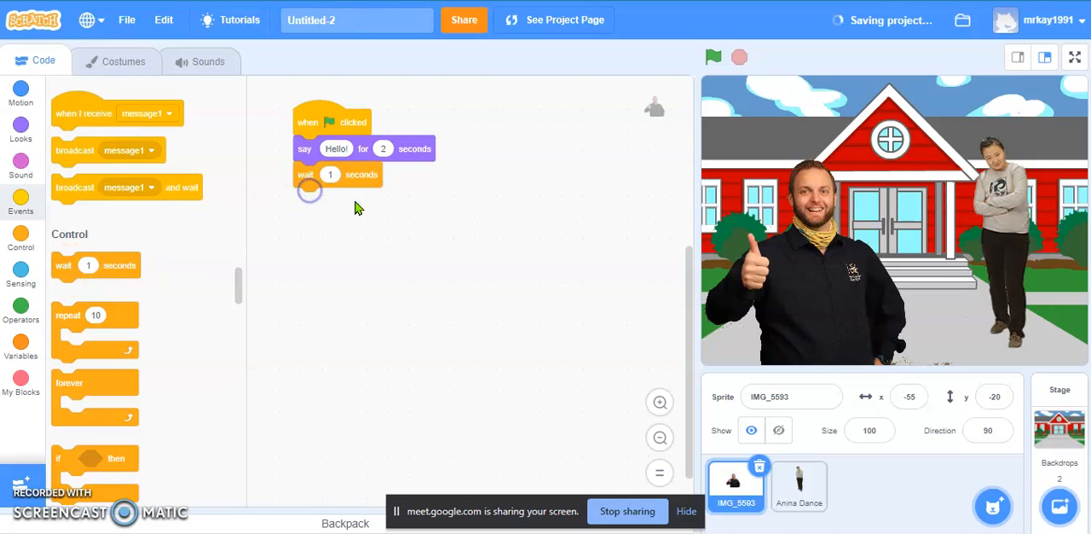
pyautogui.click(710, 58)
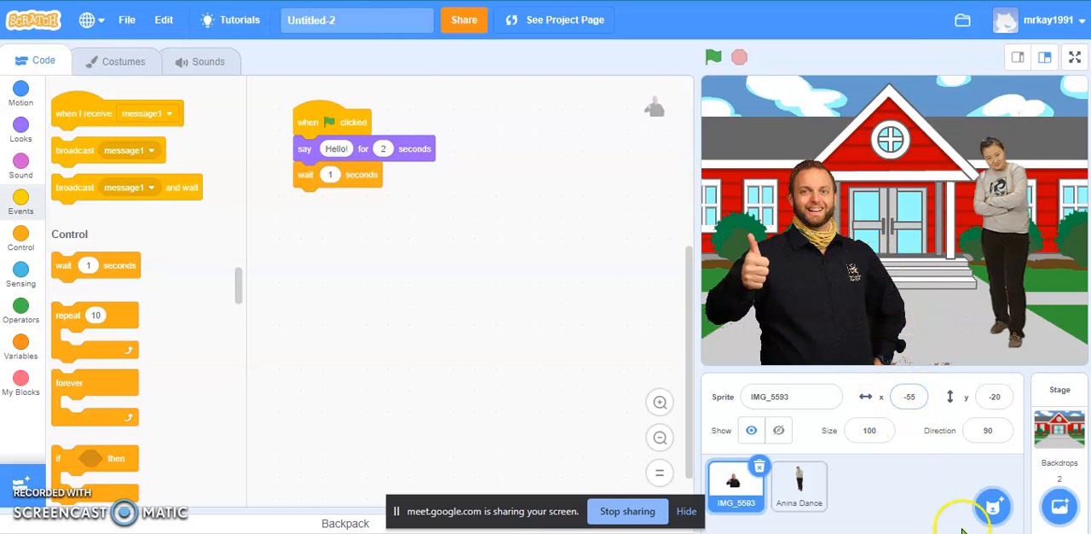
# Upload the IMG_5592 PNG from Downloads as a sprite and place it over the man at about x -66, y -22.
pyautogui.moveTo(987, 512)
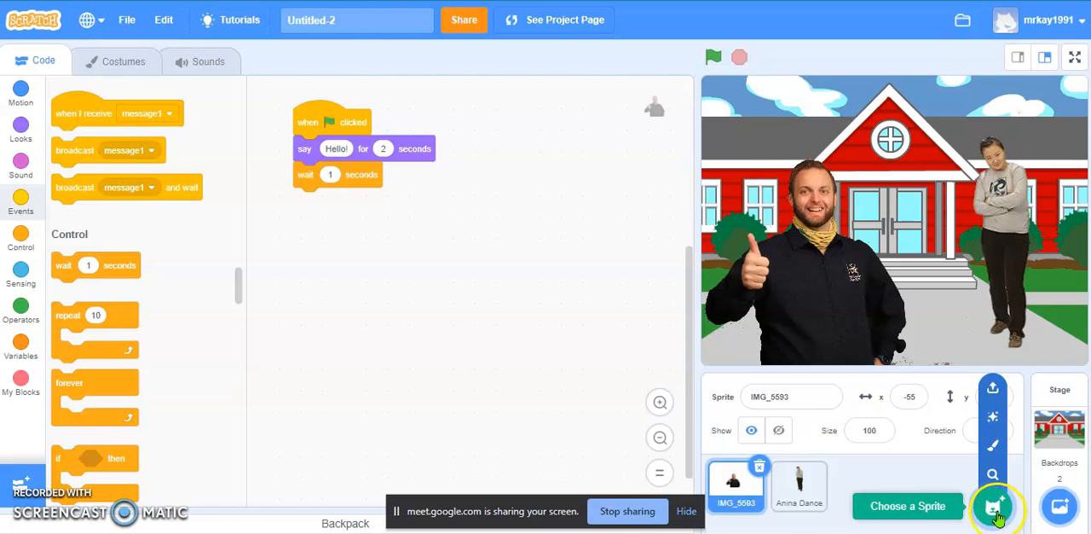
pyautogui.click(991, 388)
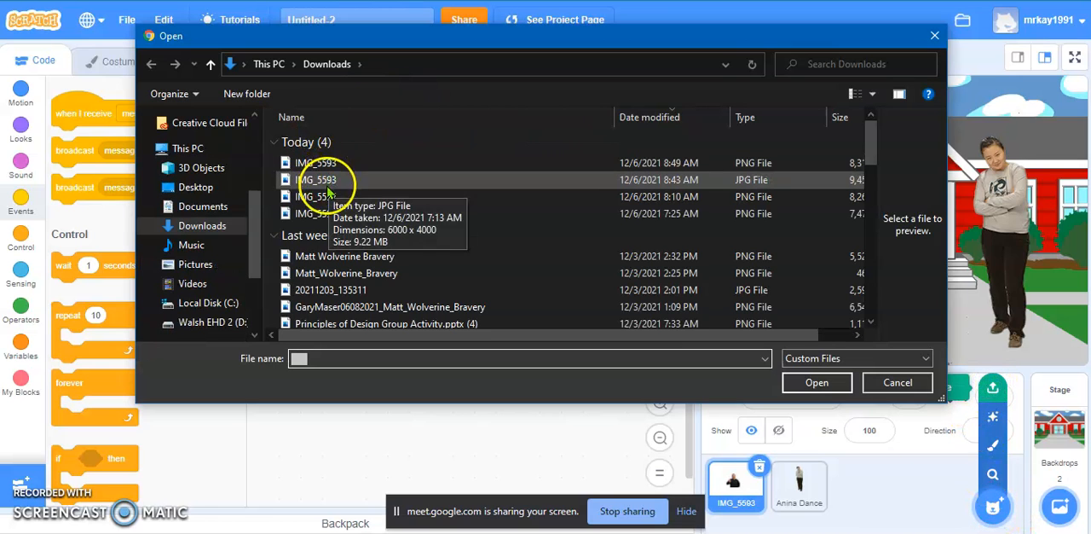
pyautogui.click(329, 196)
pyautogui.click(816, 383)
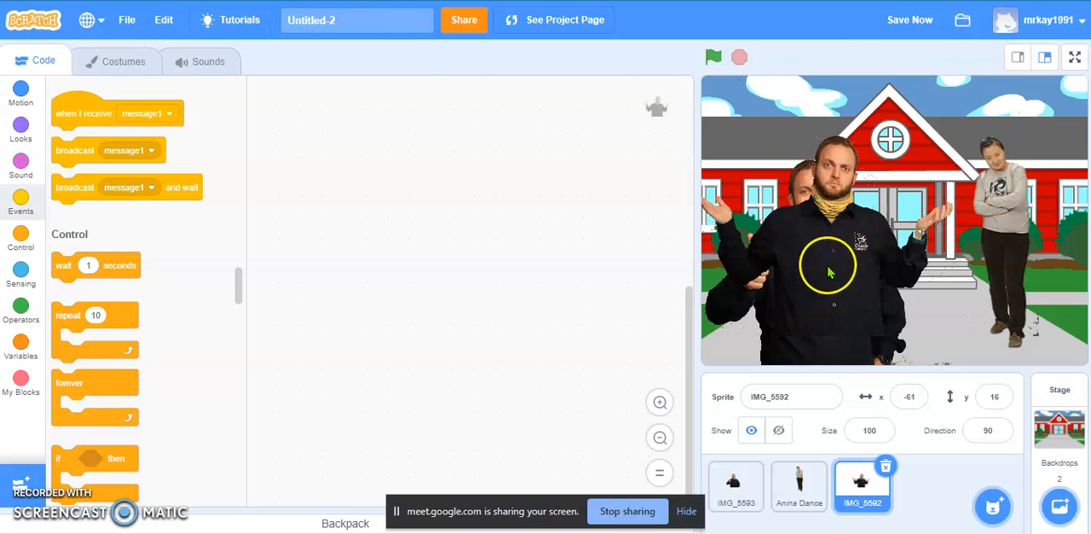
pyautogui.moveTo(816, 218); pyautogui.dragTo(810, 281)
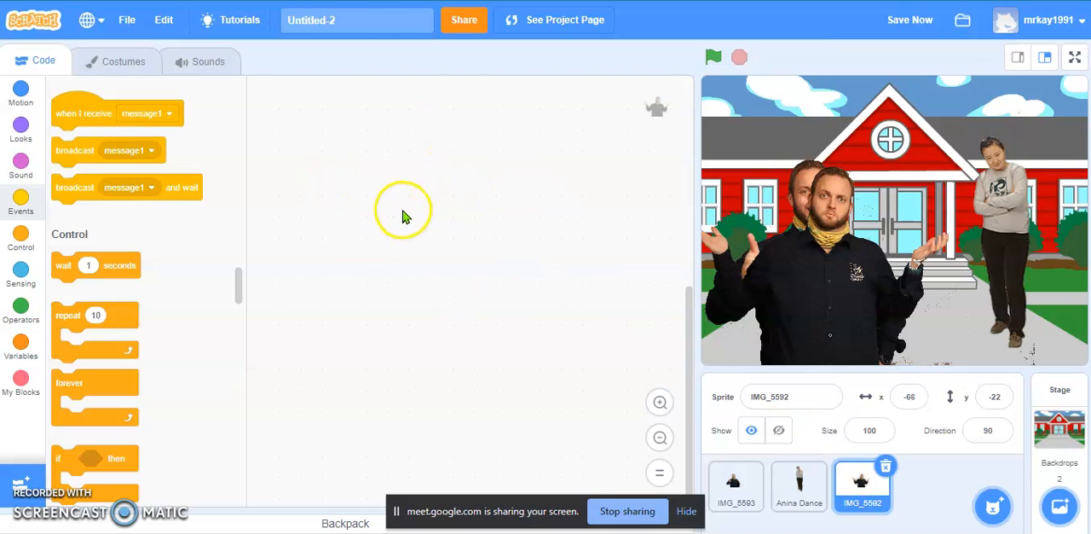
# Set the wait in the IMG_5593 sprite's script to 2 seconds.
pyautogui.click(738, 493)
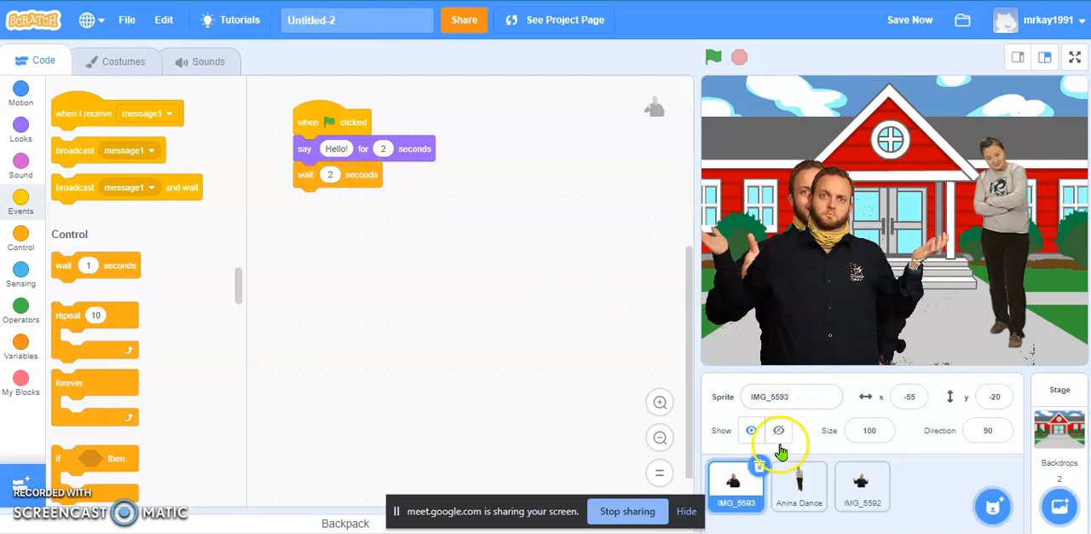
# Give the IMG_5592 sprite a script that hides it when the green flag is clicked.
pyautogui.click(852, 490)
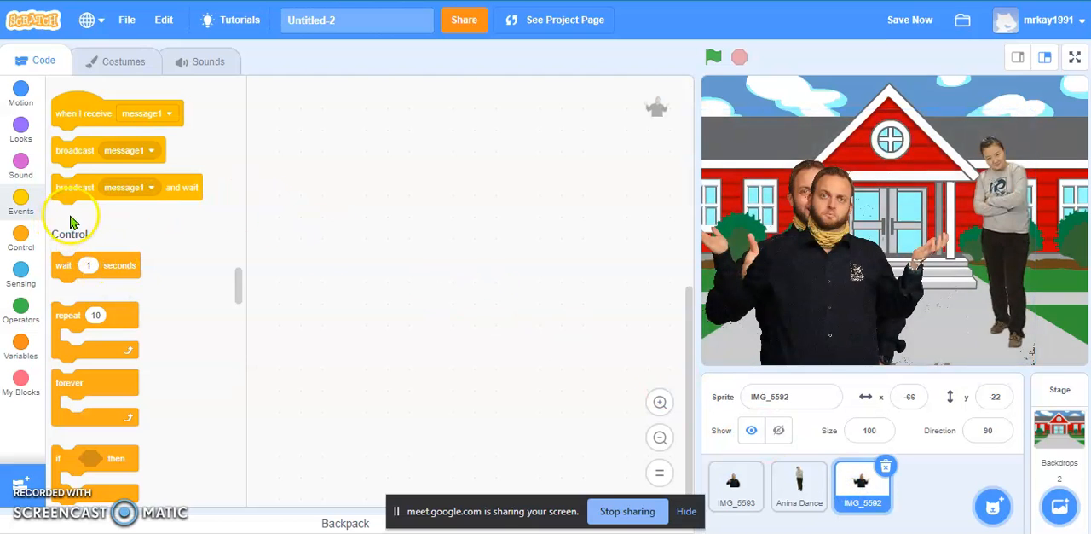
pyautogui.scroll(3, 74, 219)
pyautogui.scroll(2, 375, 235)
pyautogui.scroll(4, 133, 244)
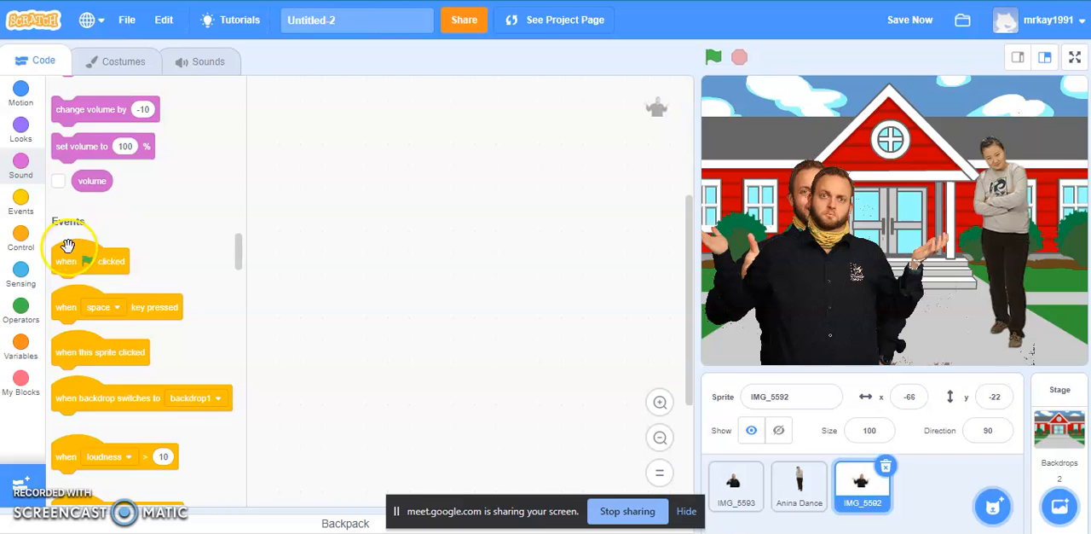
pyautogui.moveTo(71, 258); pyautogui.dragTo(310, 125)
pyautogui.scroll(5, 137, 247)
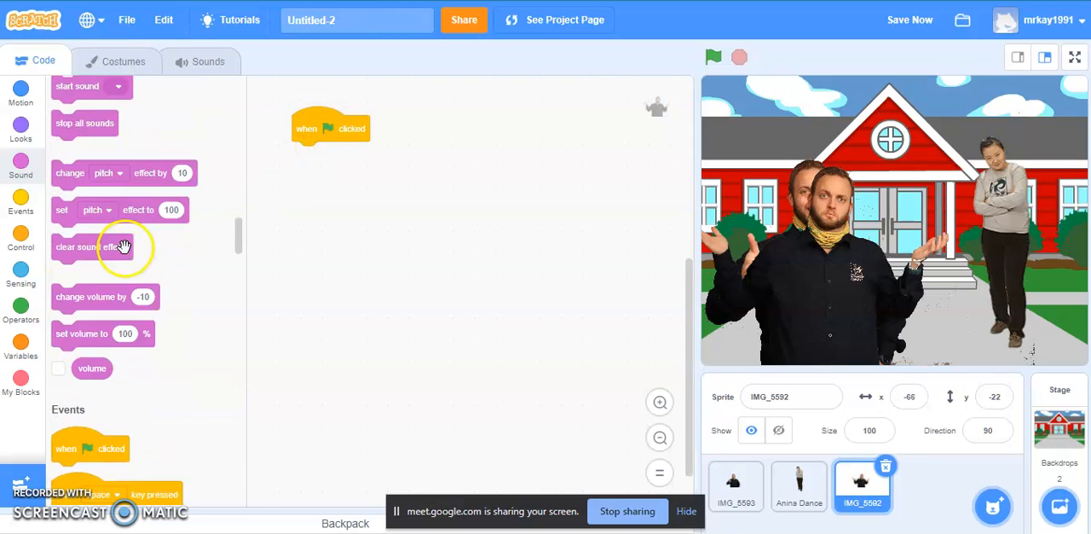
pyautogui.scroll(5, 123, 265)
pyautogui.moveTo(68, 203); pyautogui.dragTo(322, 171)
# Extend the IMG_5592 sprite's script below the hide block with a 4-second wait followed by a show block.
pyautogui.scroll(-10, 96, 255)
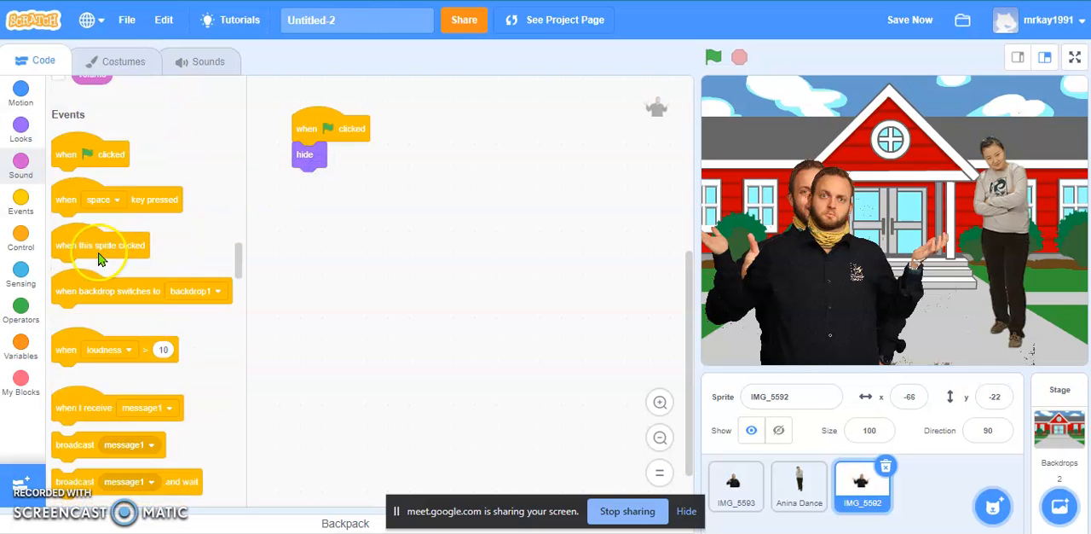
pyautogui.moveTo(61, 209); pyautogui.dragTo(307, 189)
pyautogui.write('4')
pyautogui.scroll(10, 115, 246)
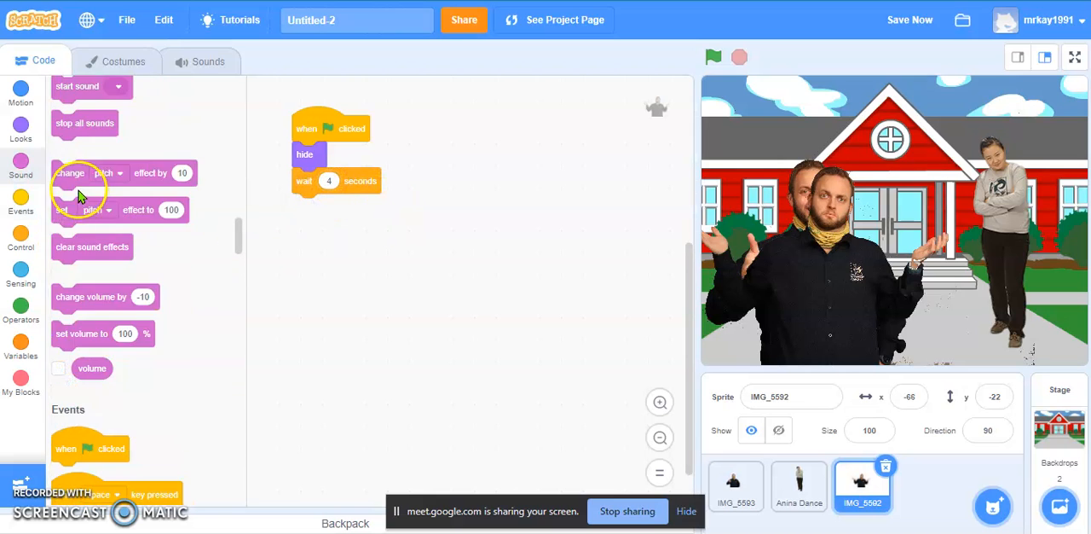
pyautogui.moveTo(69, 85); pyautogui.dragTo(310, 226)
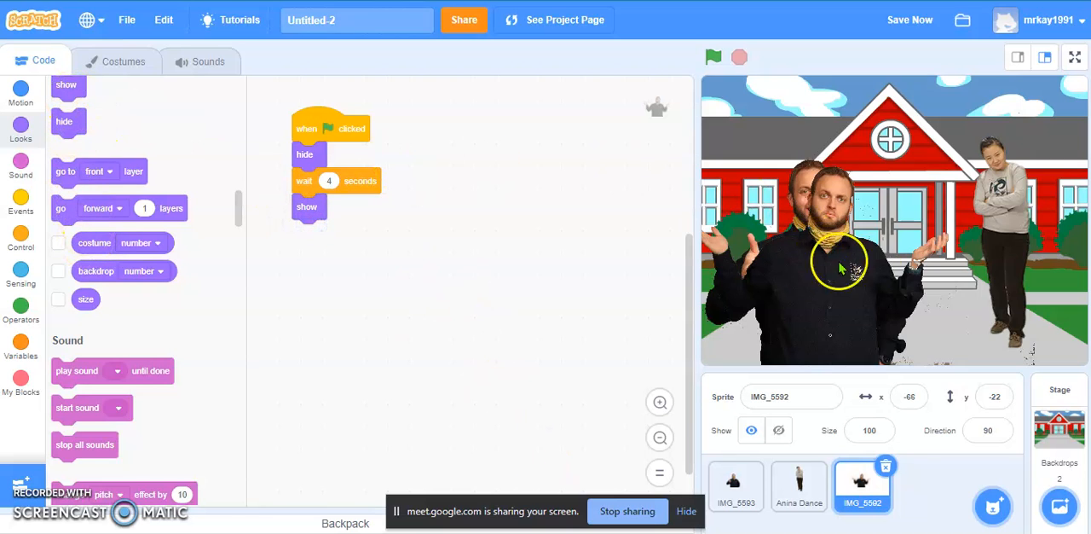
# Add a hide block to the end of the IMG_5593 sprite's script and run the project.
pyautogui.click(749, 503)
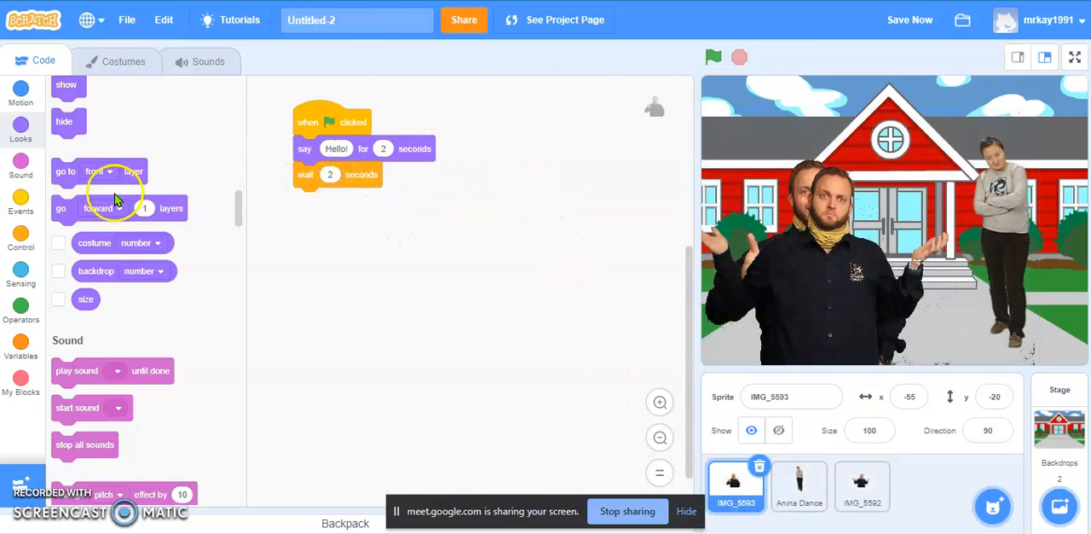
pyautogui.moveTo(66, 122); pyautogui.dragTo(308, 203)
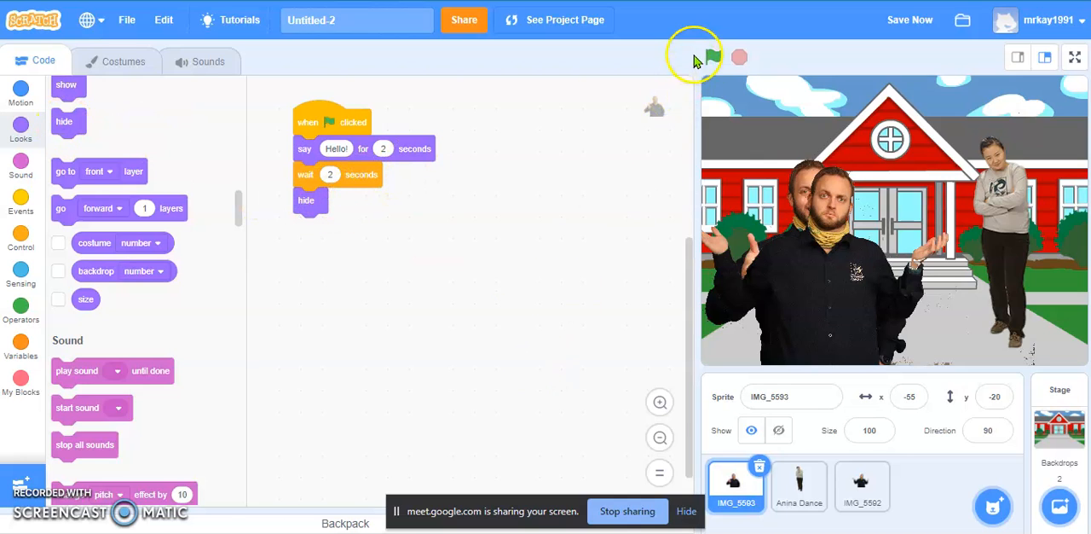
pyautogui.click(713, 56)
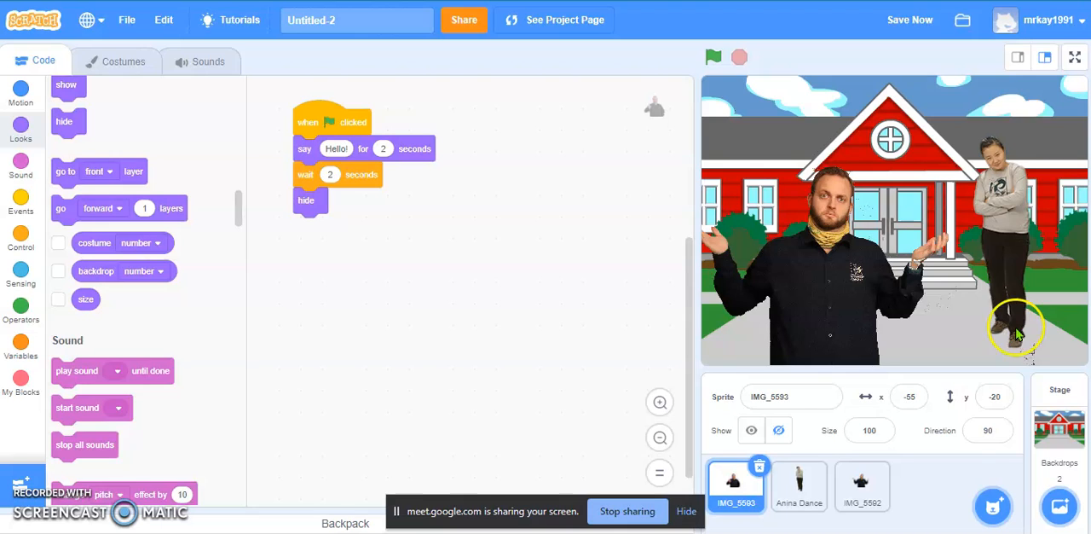
# Browse the built-in sprite library and return to the project without adding a sprite.
pyautogui.click(994, 505)
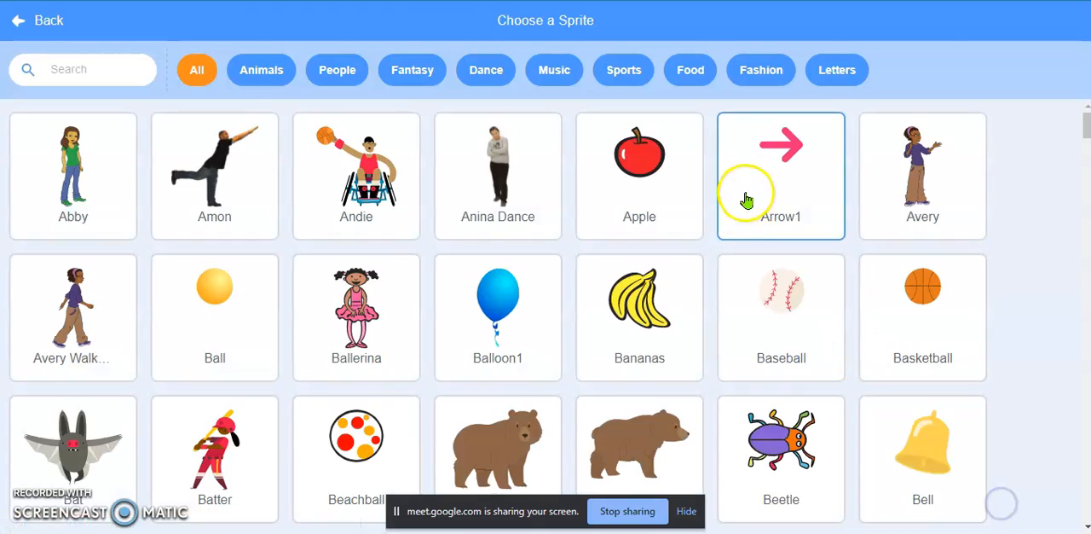
pyautogui.scroll(-5, 998, 161)
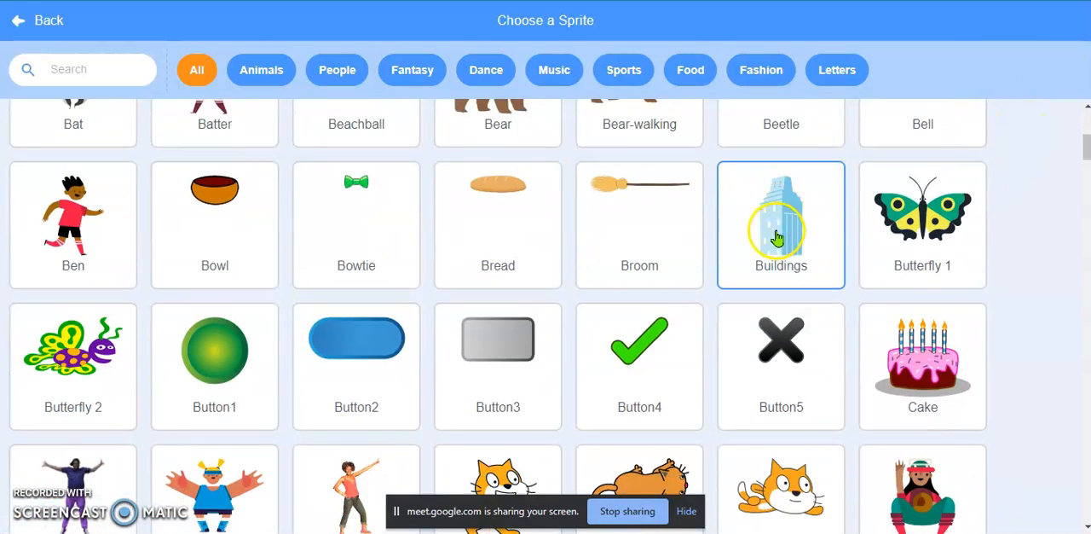
pyautogui.scroll(-6, 777, 239)
pyautogui.scroll(-11, 692, 233)
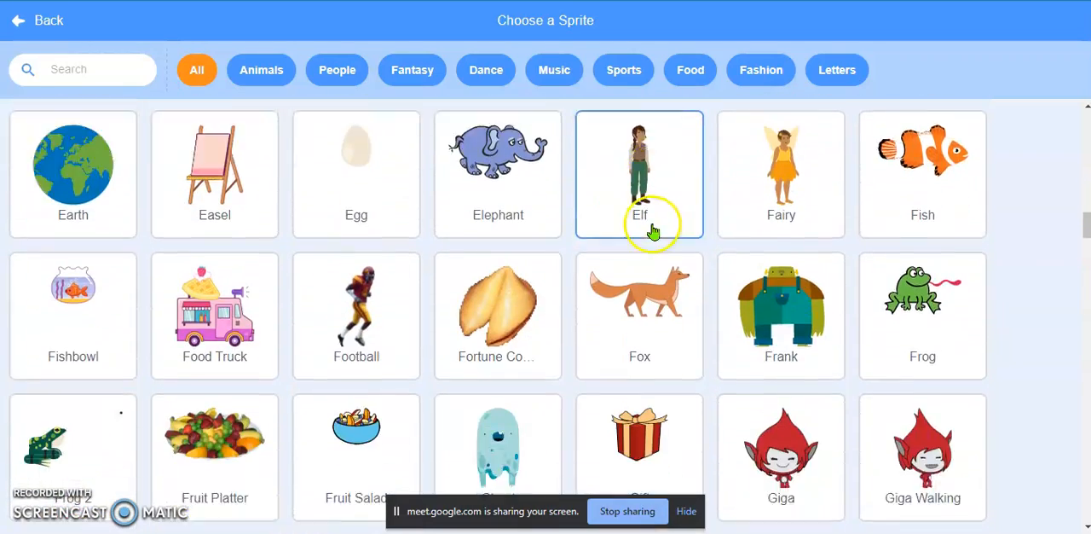
pyautogui.scroll(-3, 652, 232)
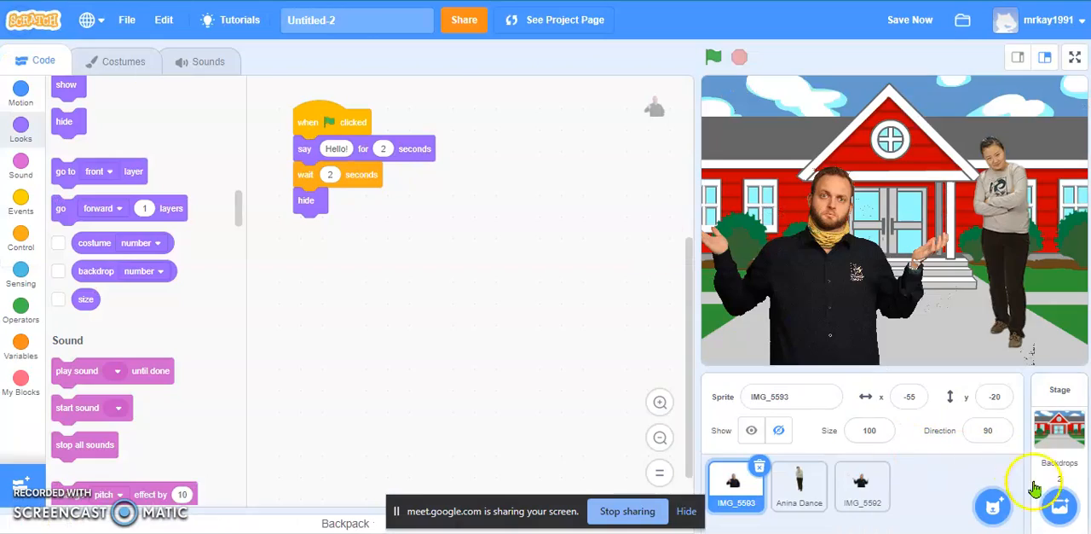
pyautogui.moveTo(1057, 509)
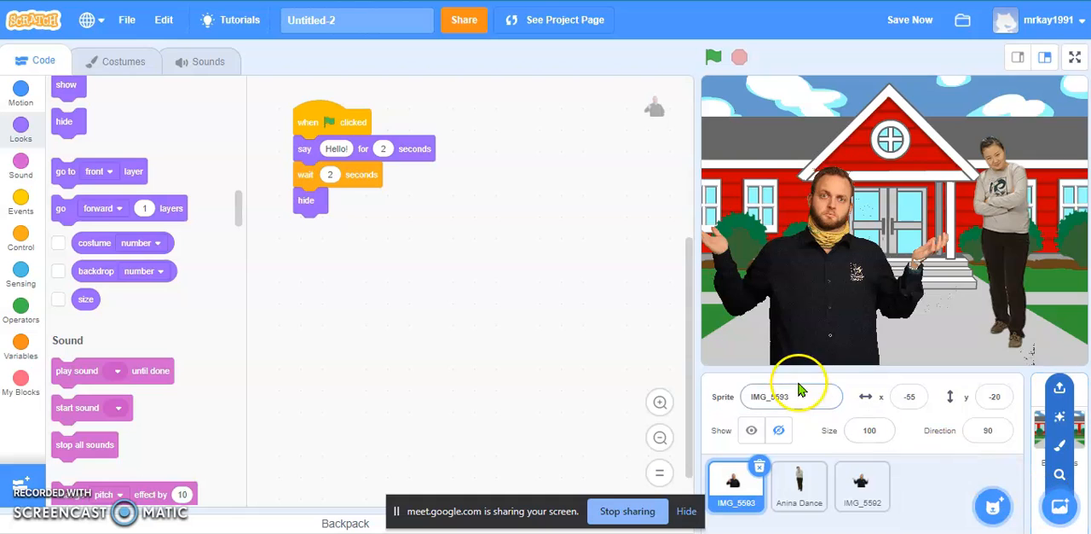